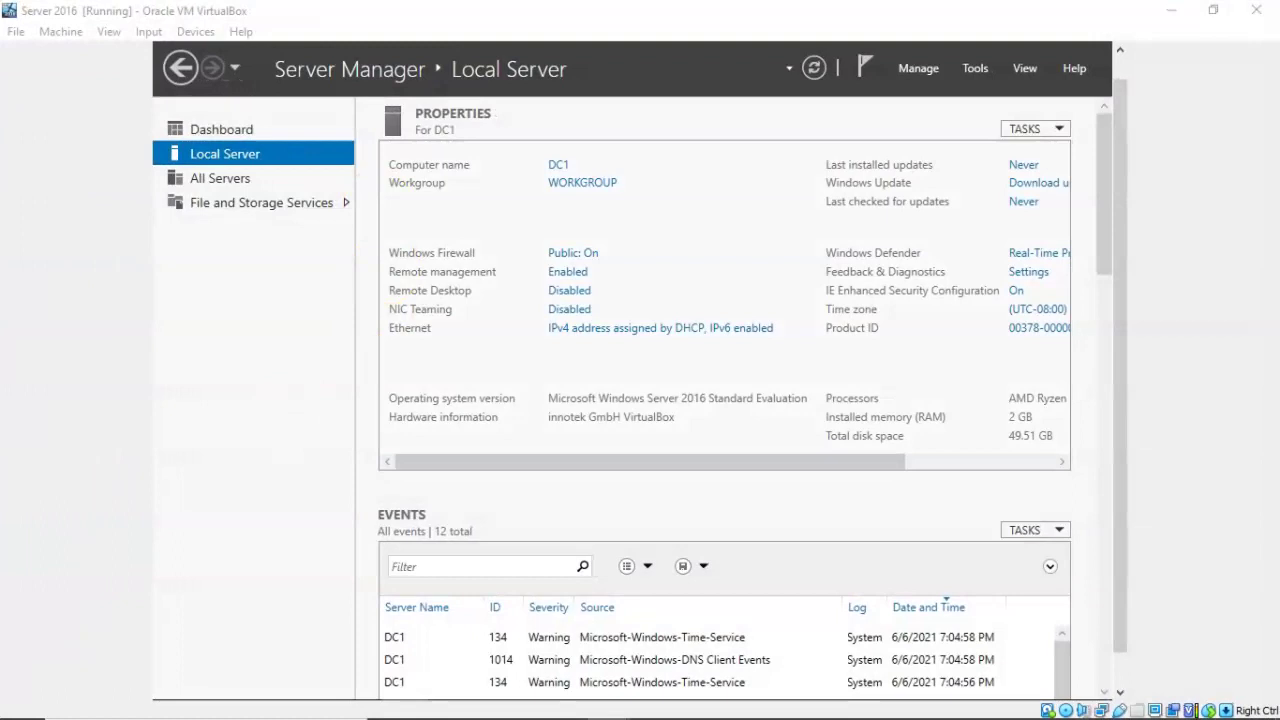
# - Review Adapter 1 in the Server 2016 VM's network settings and close the settings
pyautogui.click(184, 34)
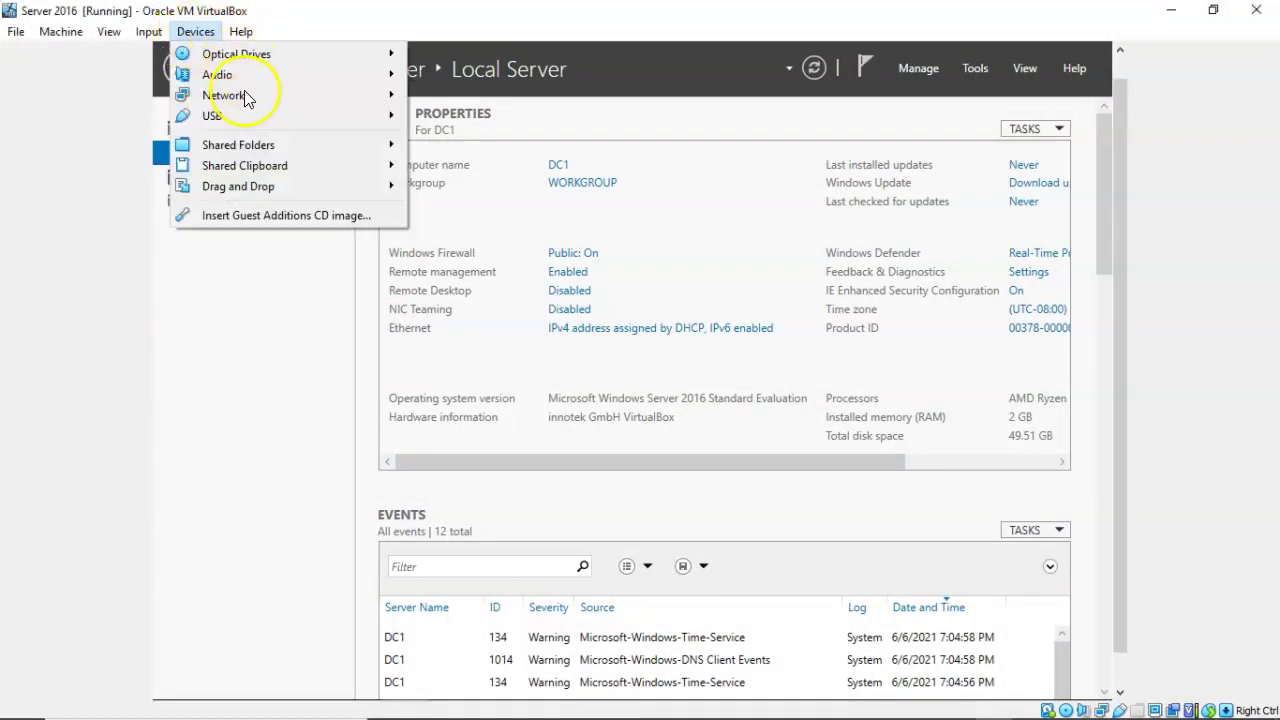
pyautogui.moveTo(244, 91)
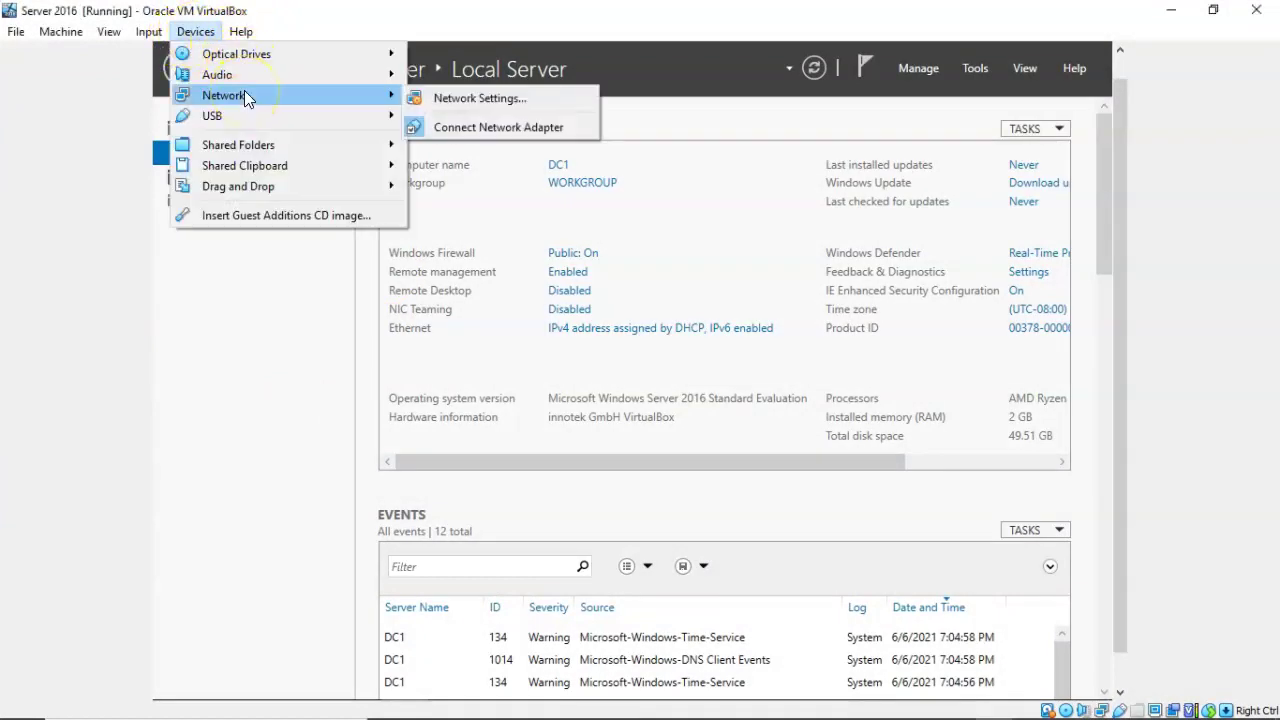
pyautogui.click(459, 93)
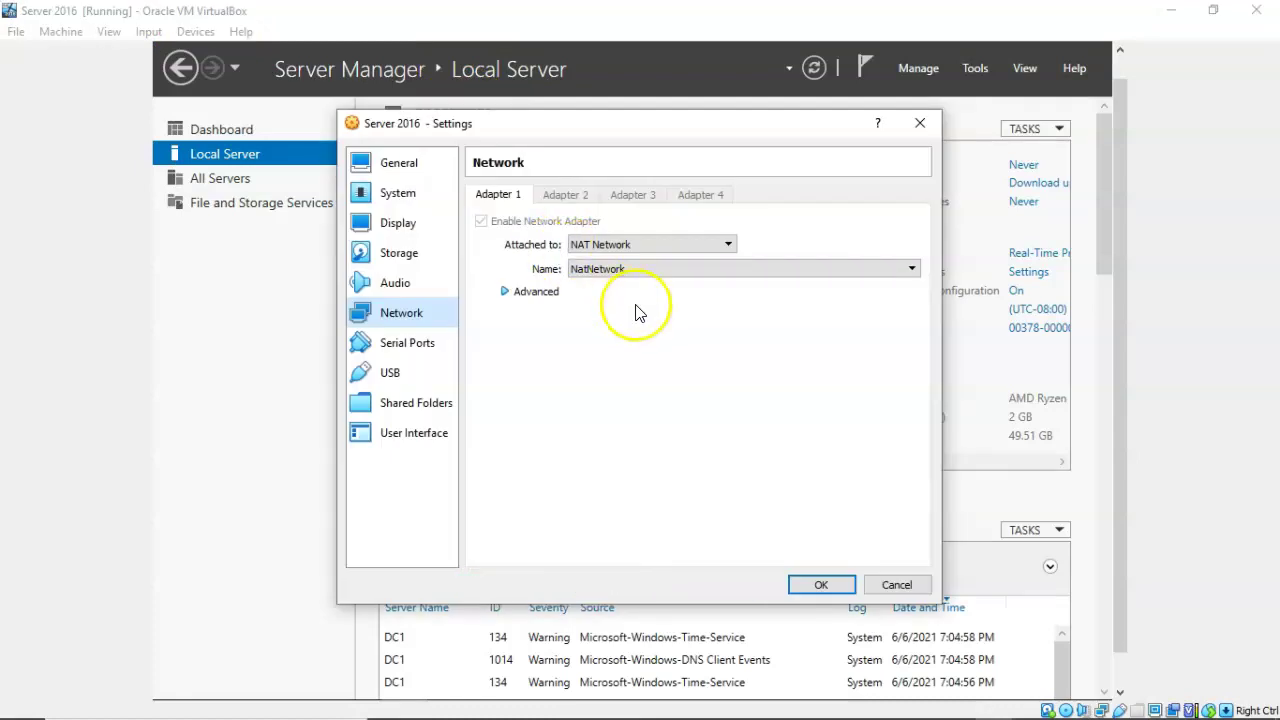
pyautogui.click(631, 382)
pyautogui.press('Return')
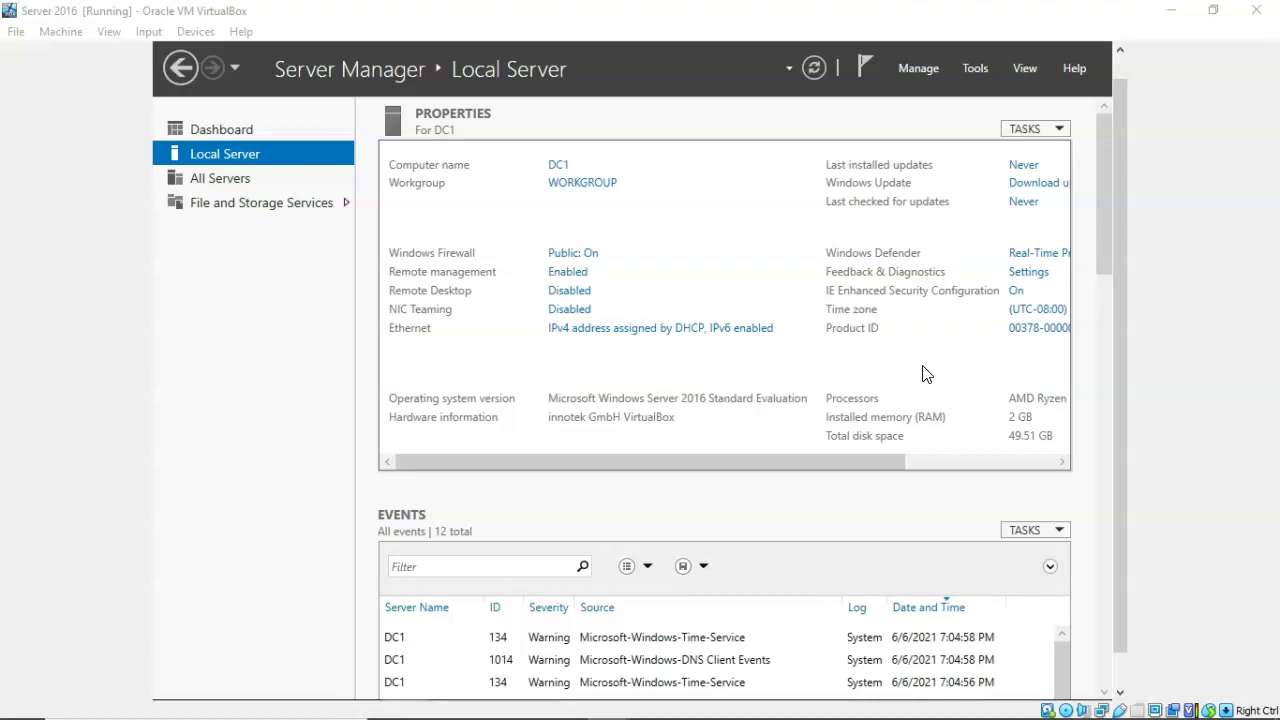
# - Switch to PowerPoint to view the slide about the missing static IP address, and return to the Server 2016 VM
pyautogui.click(40, 676)
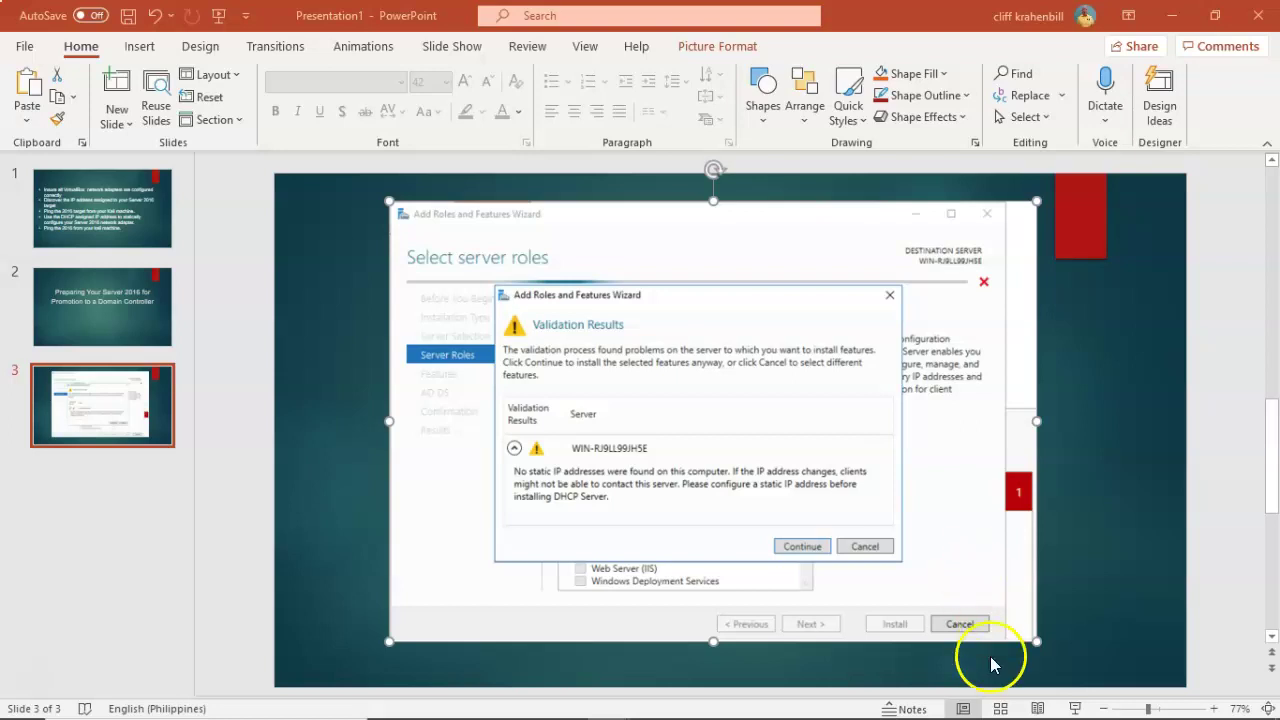
pyautogui.click(36, 680)
pyautogui.click(97, 560)
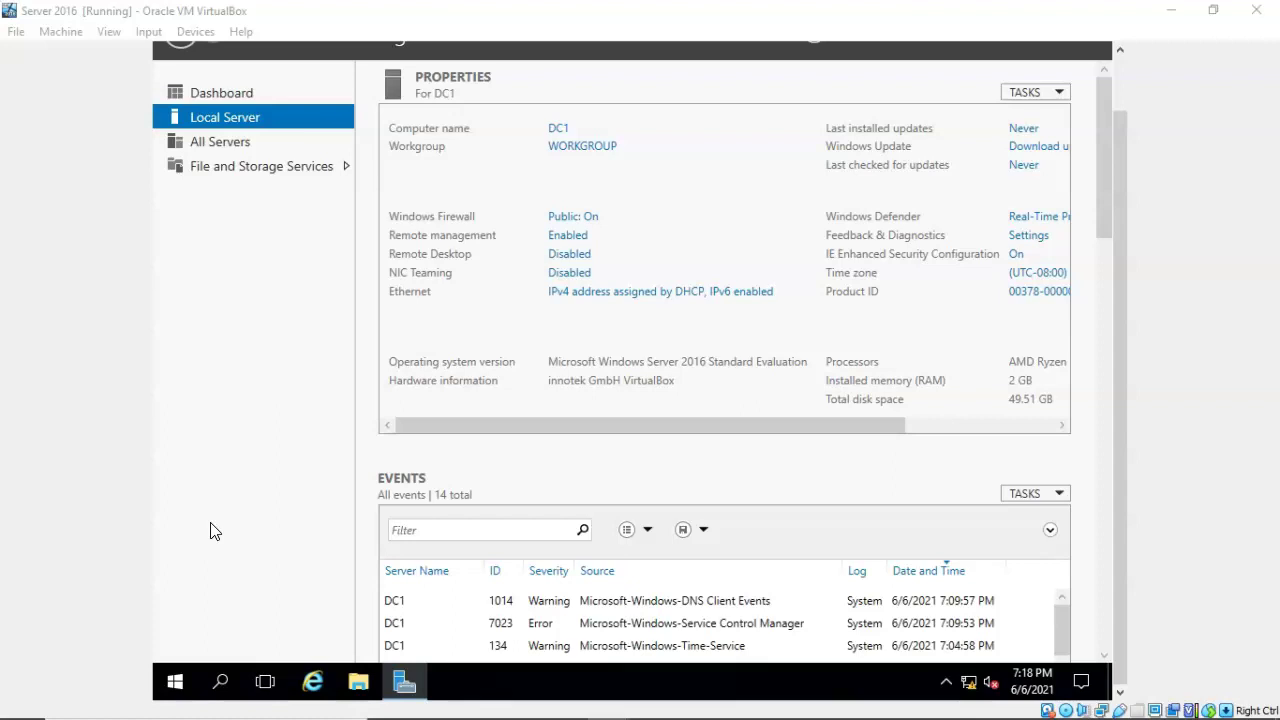
# - Run ipconfig in a Command Prompt on the server to check its IP configuration, and minimize the window
pyautogui.click(222, 684)
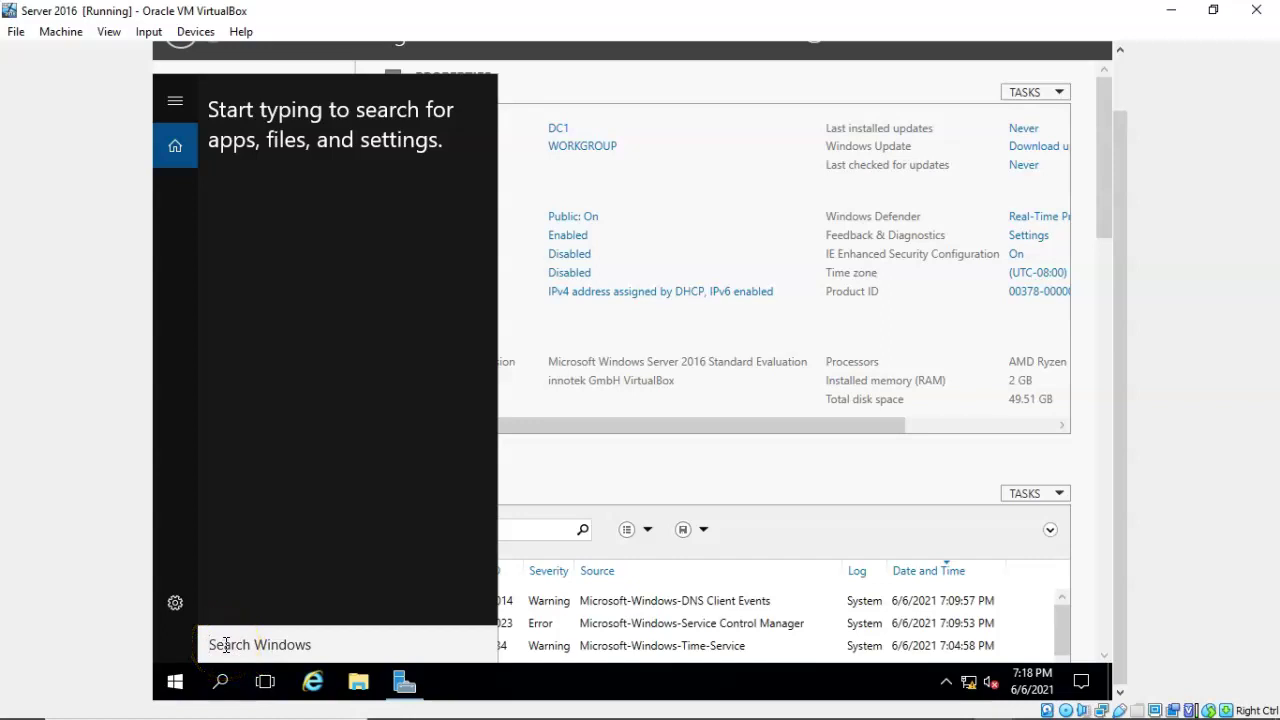
pyautogui.write('cmd')
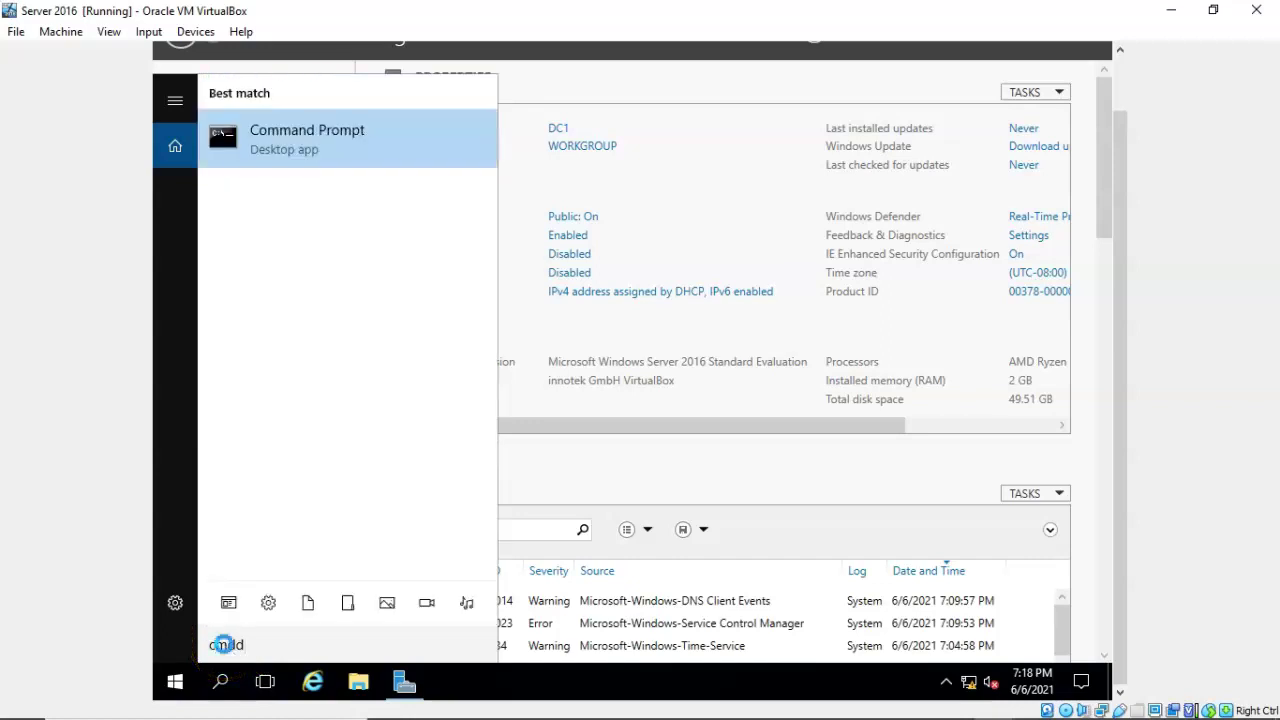
pyautogui.press('Return')
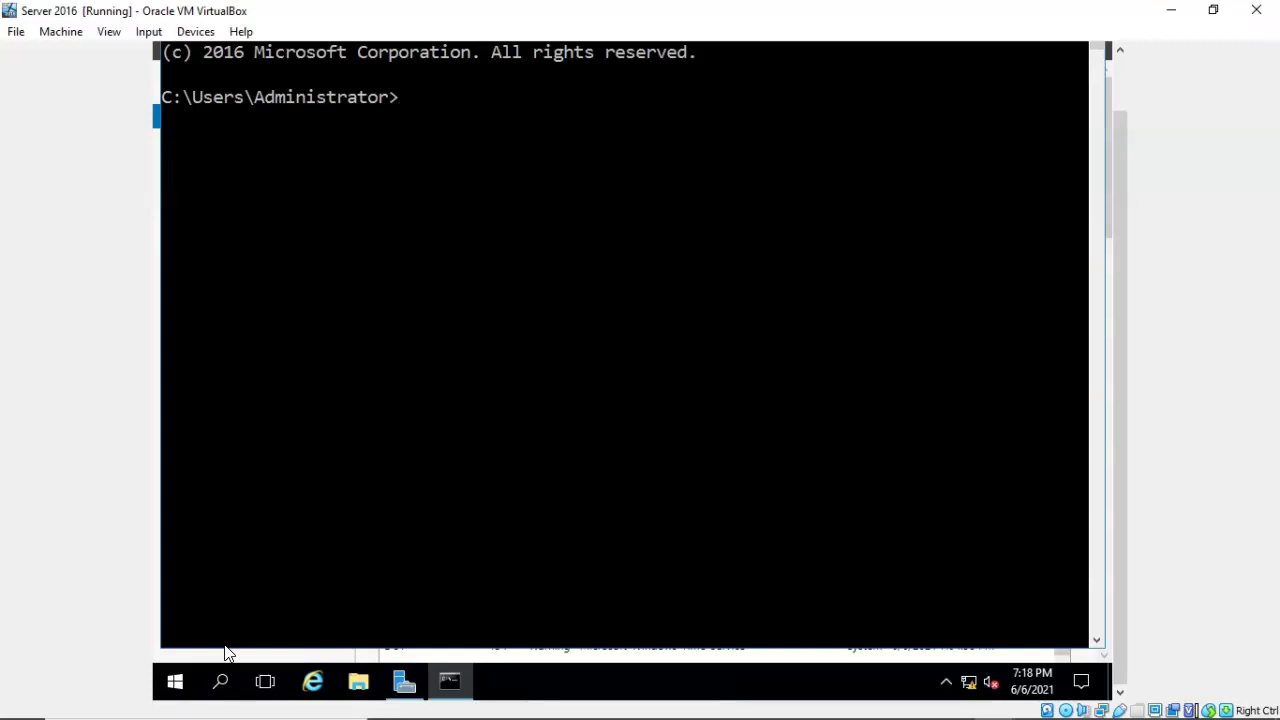
pyautogui.click(231, 643)
pyautogui.write('ipconfig')
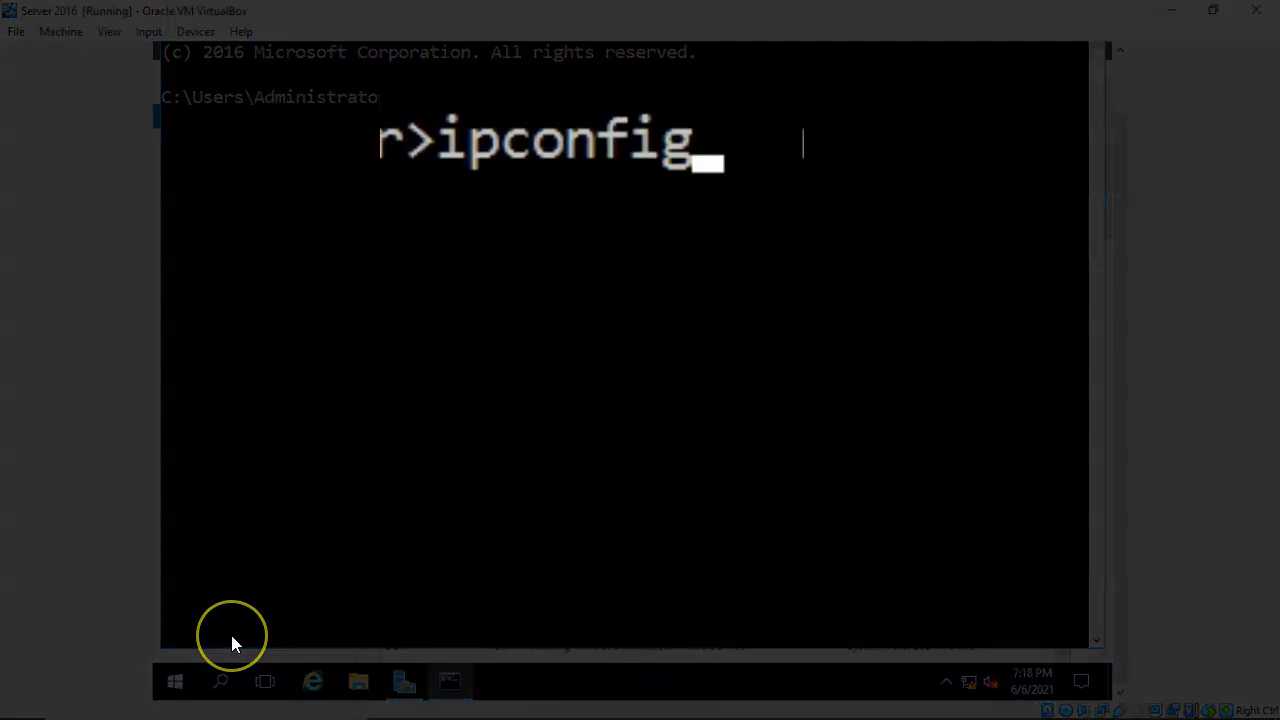
pyautogui.press('Return')
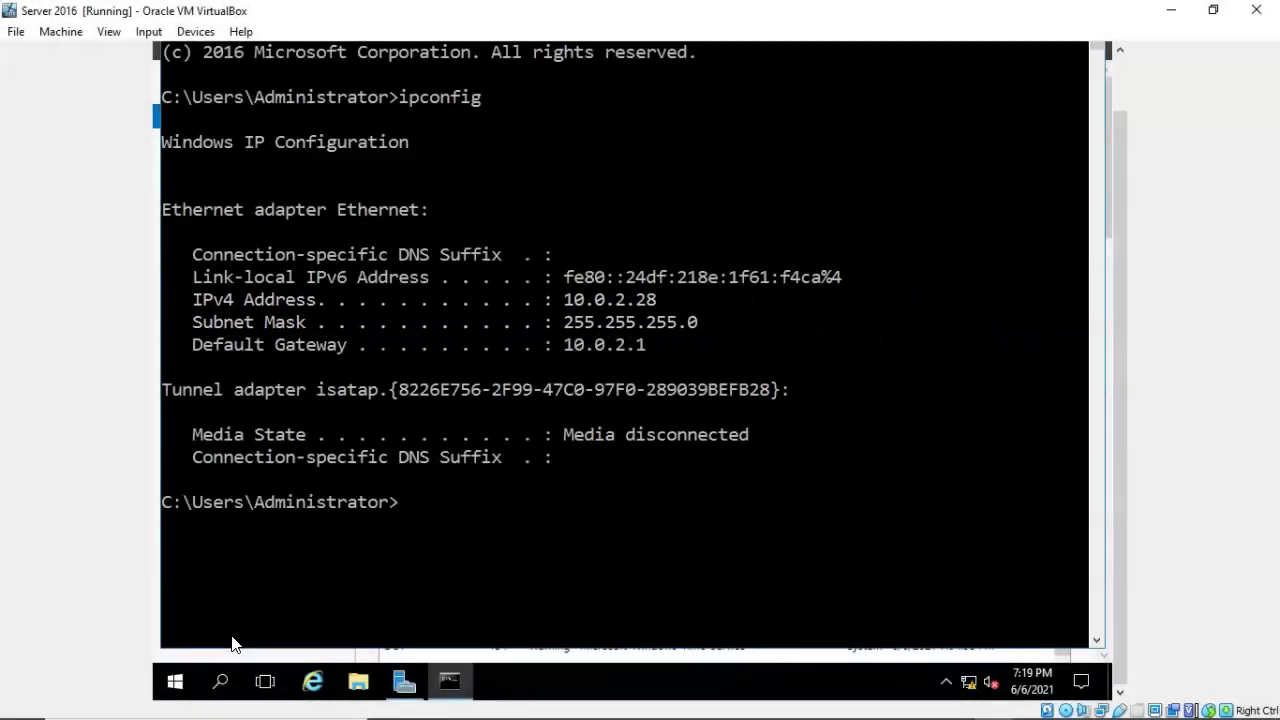
pyautogui.scroll(1, 66, 640)
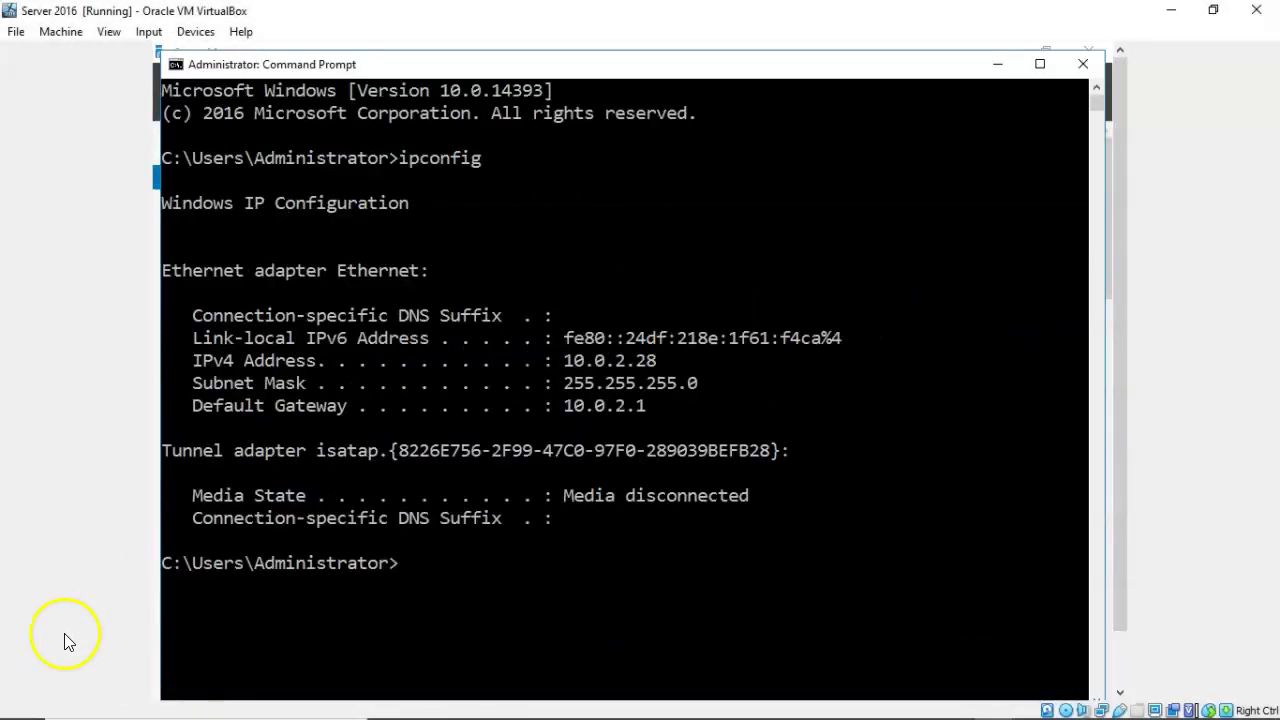
pyautogui.click(998, 67)
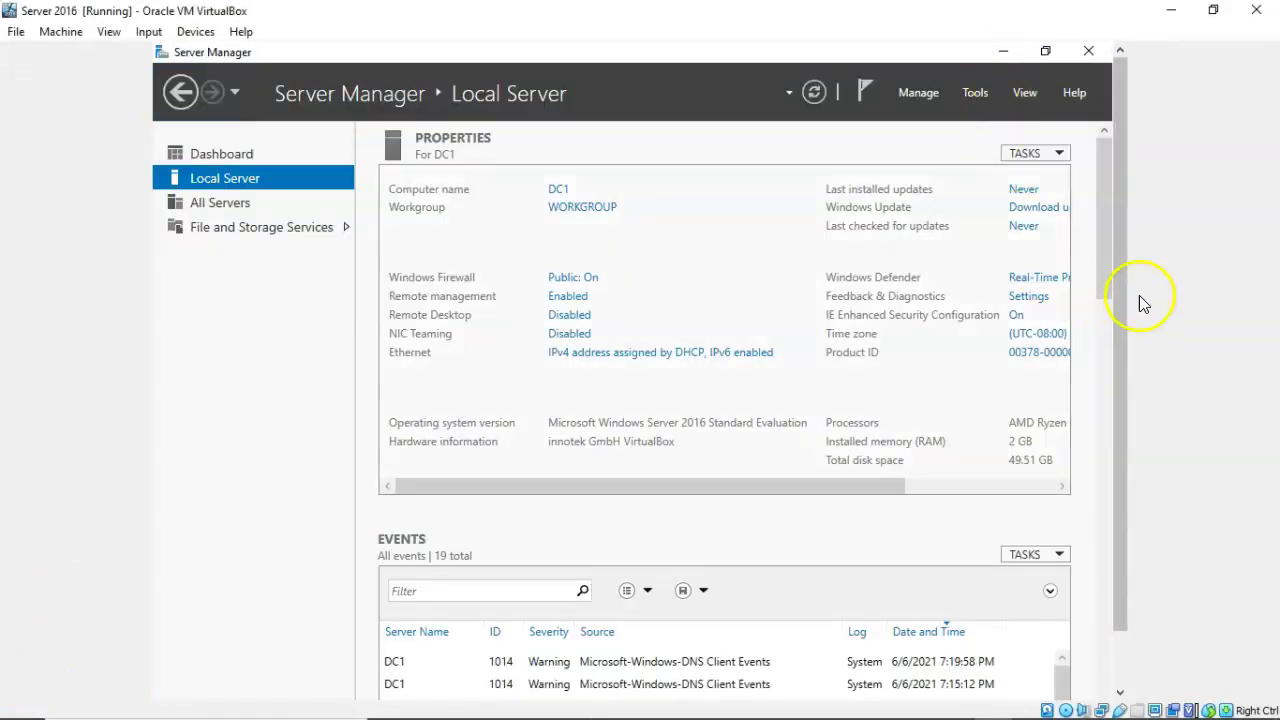
# - Turn off Windows Firewall for both private and public networks in the server's Control Panel, and close the window
pyautogui.scroll(-1, 1117, 287)
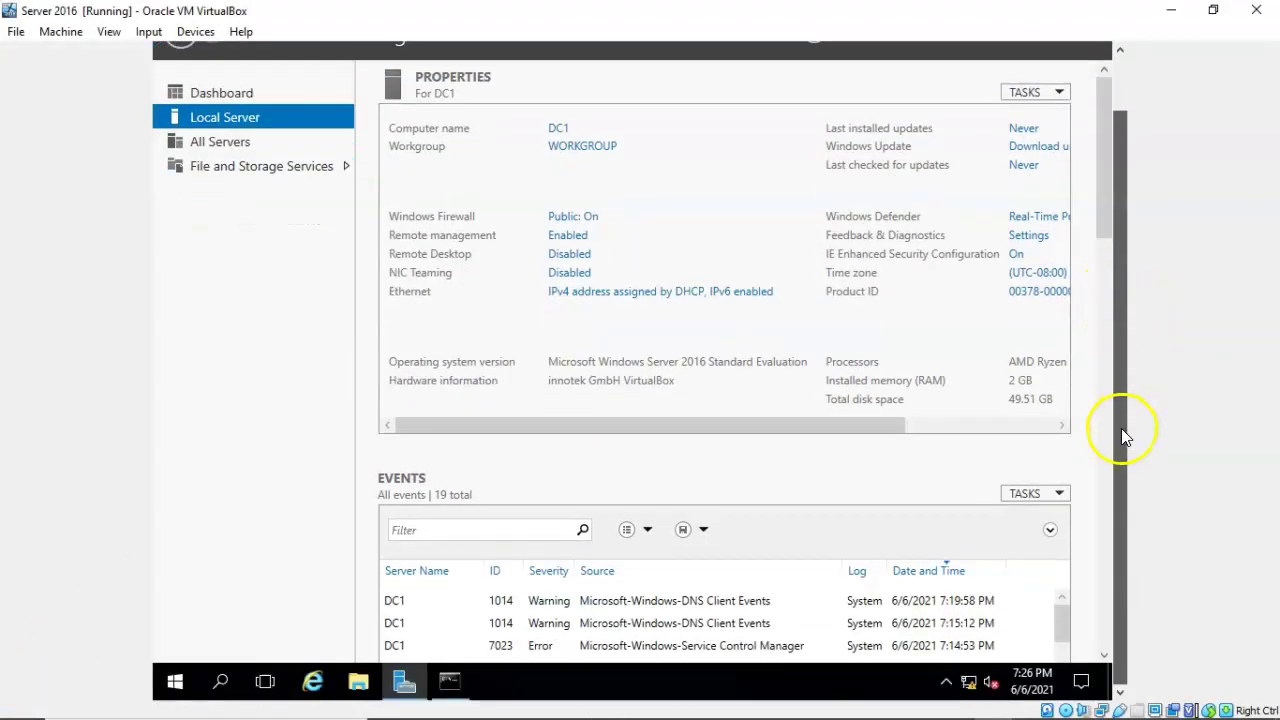
pyautogui.click(174, 686)
pyautogui.click(683, 264)
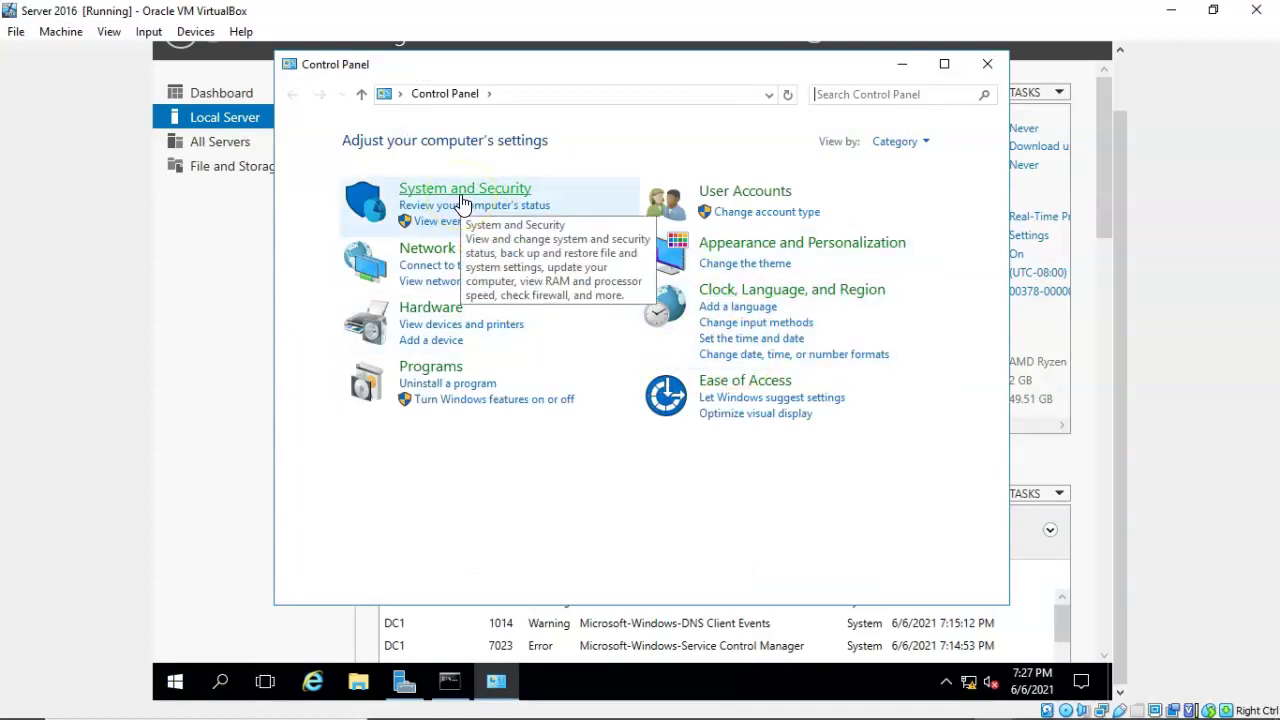
pyautogui.click(463, 203)
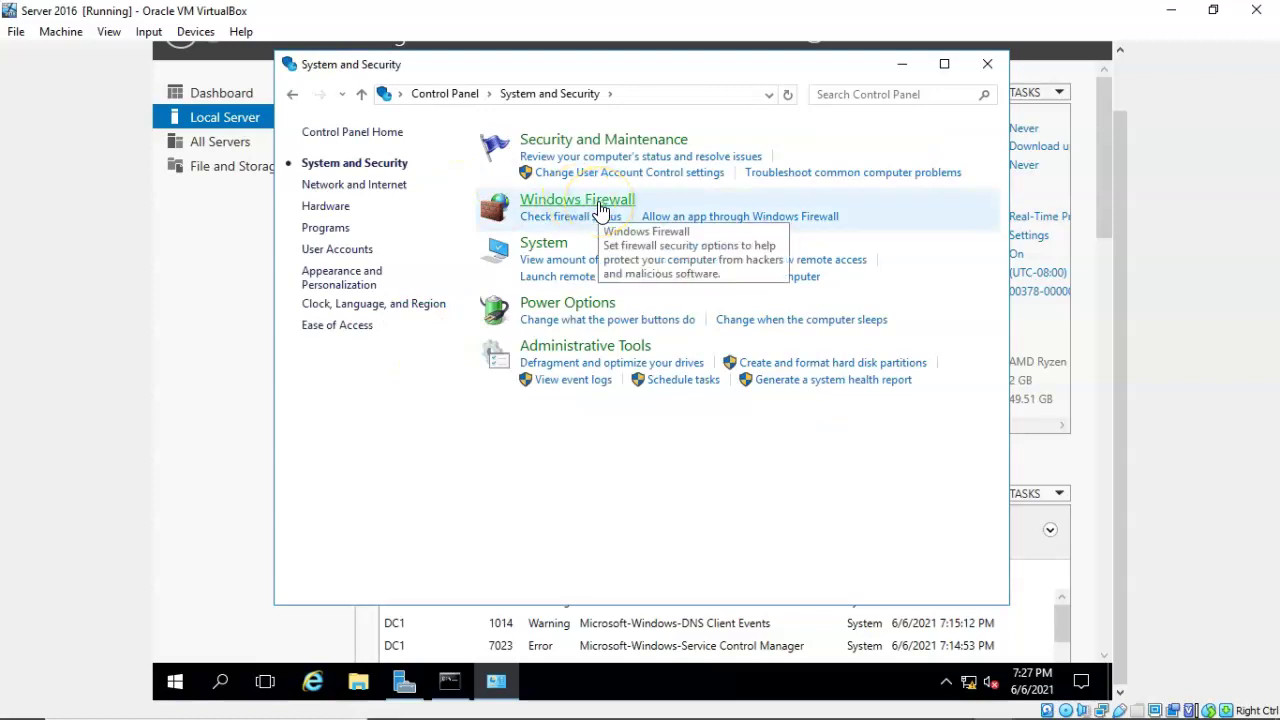
pyautogui.click(598, 210)
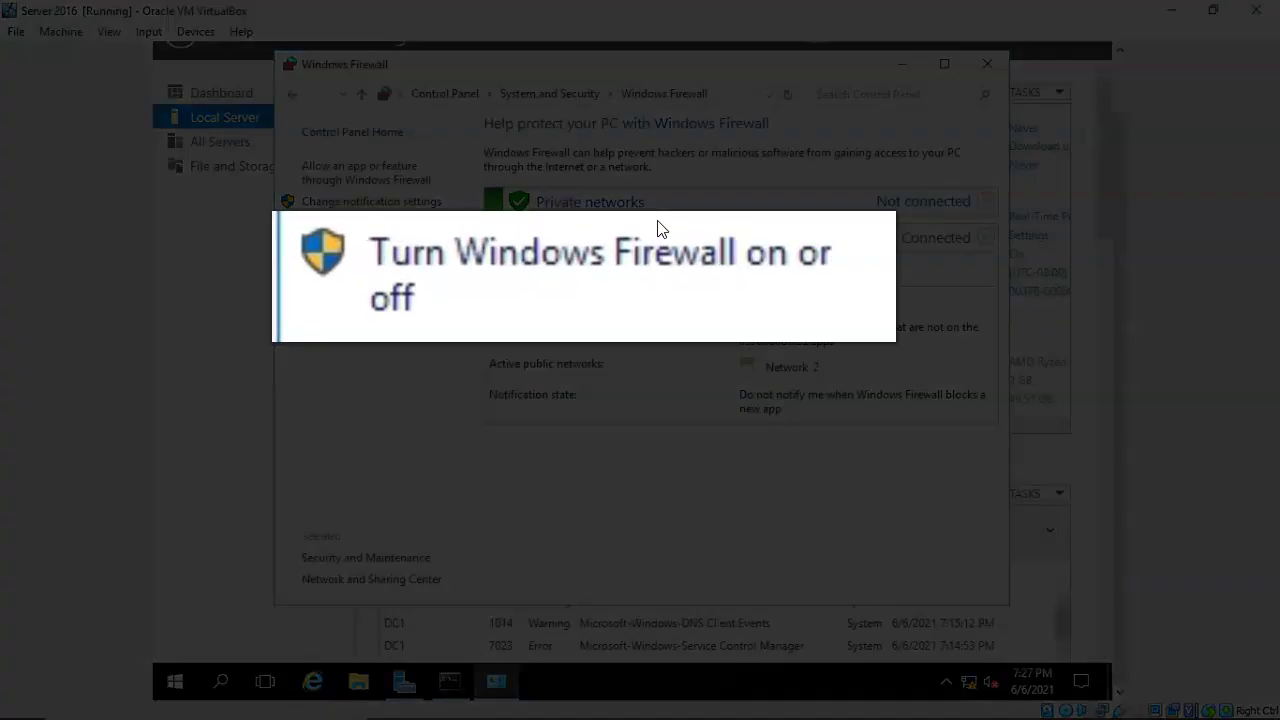
pyautogui.click(604, 259)
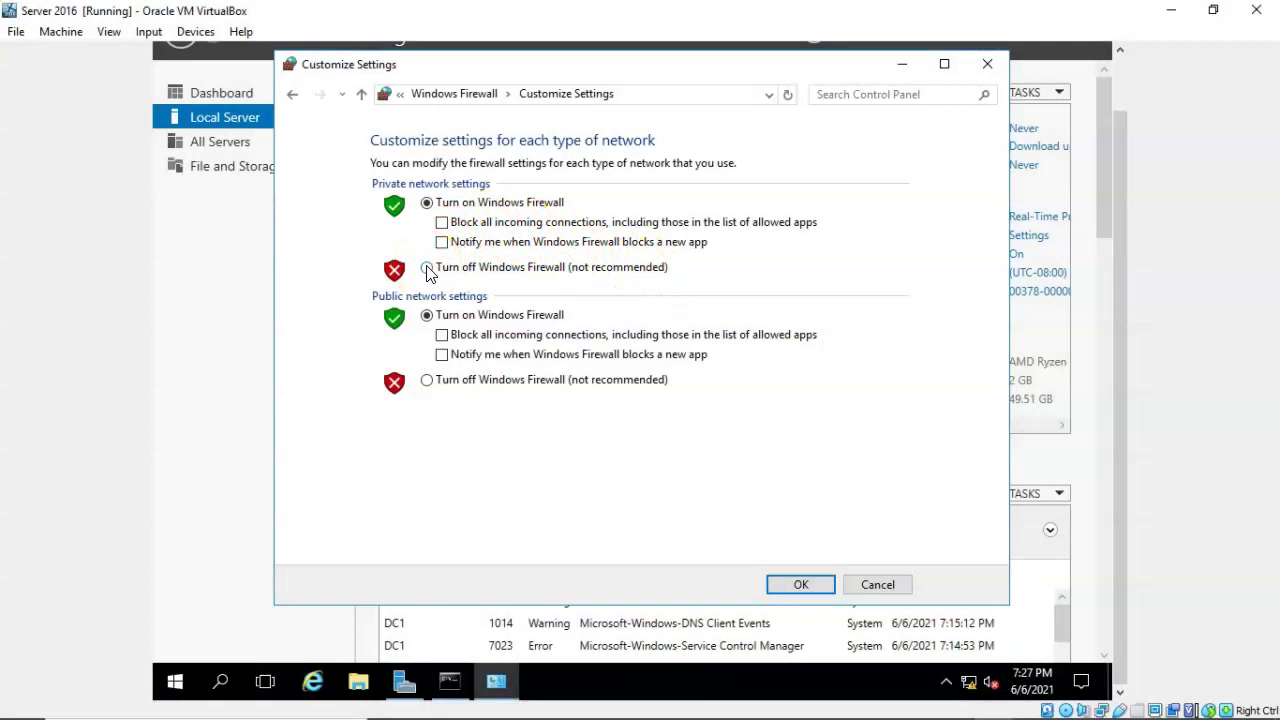
pyautogui.click(427, 268)
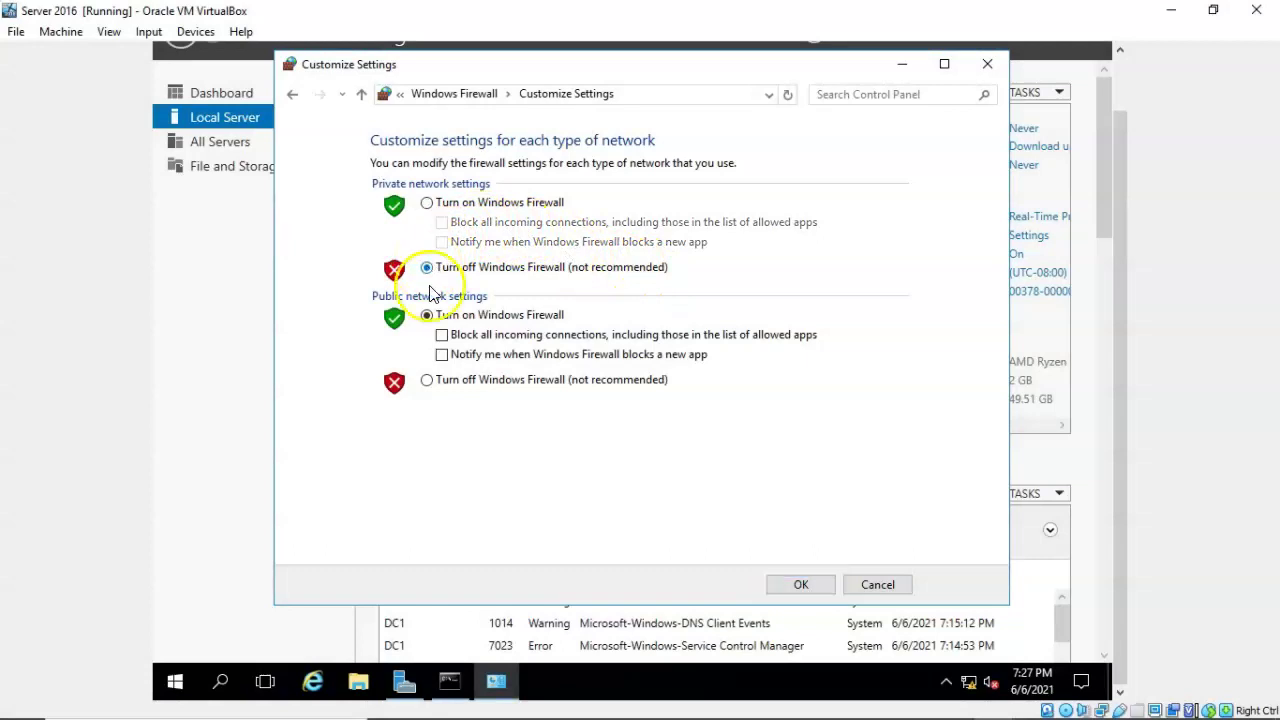
pyautogui.click(428, 381)
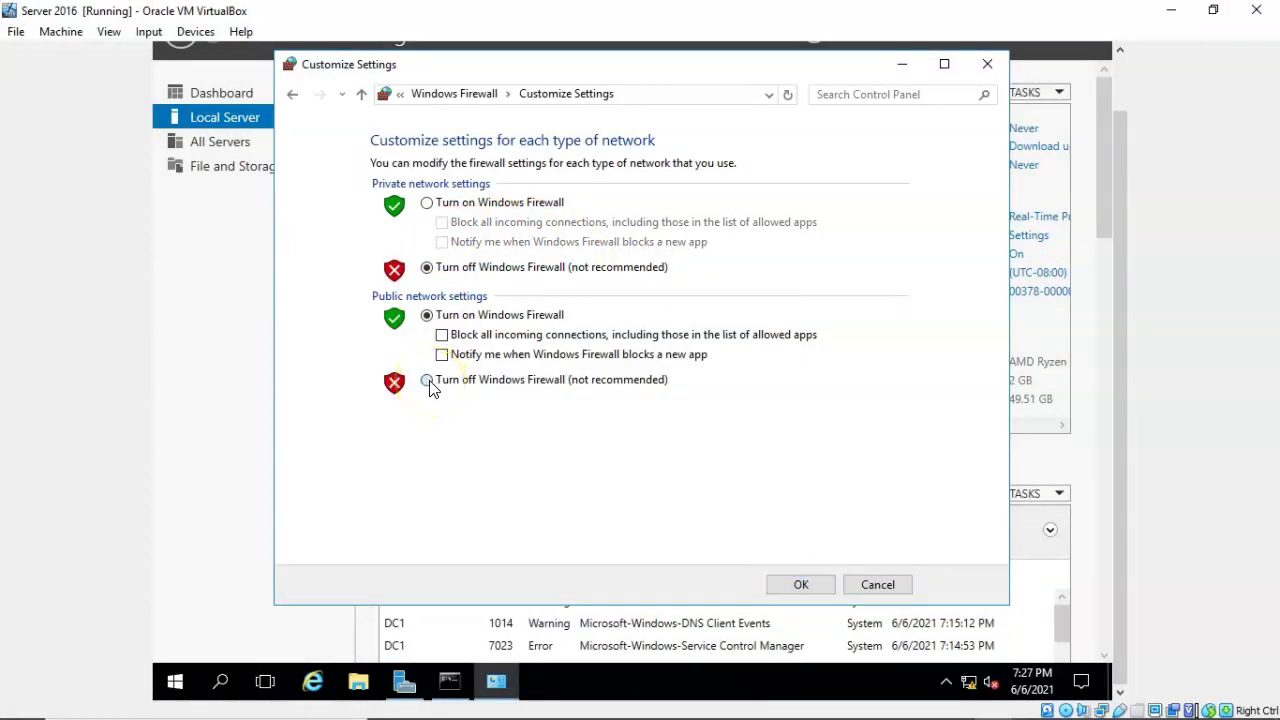
pyautogui.click(799, 587)
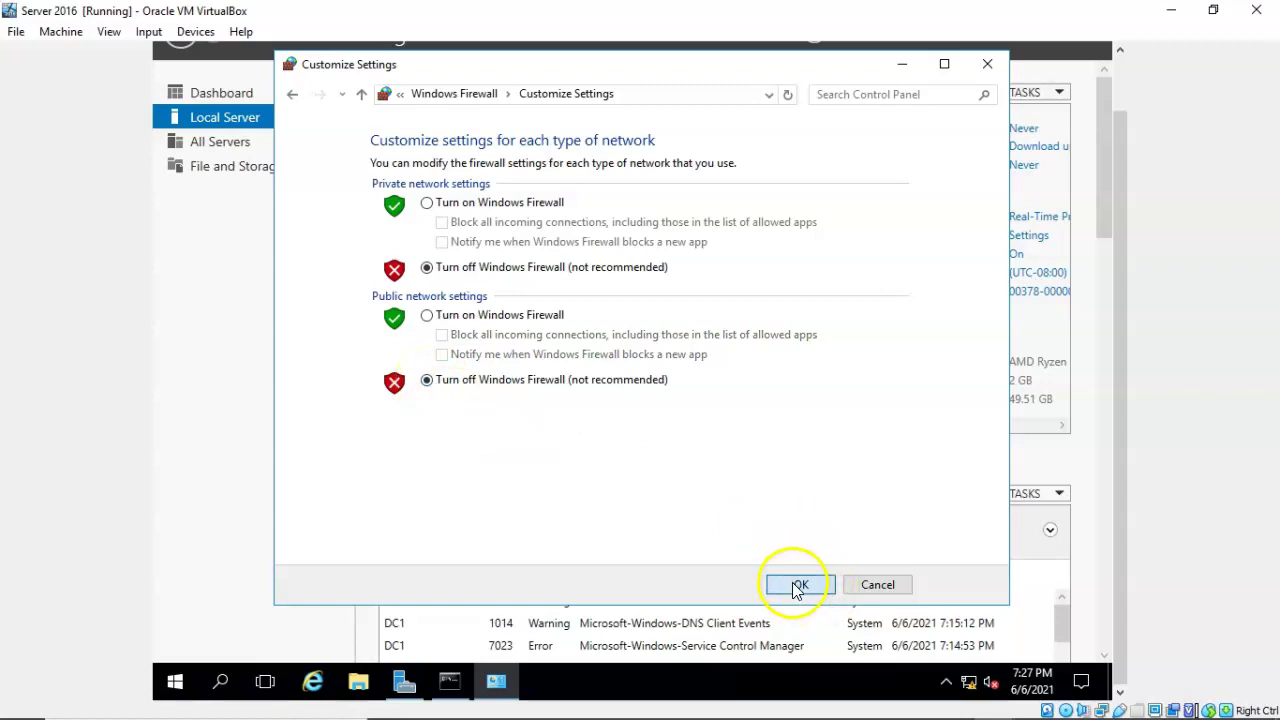
pyautogui.click(987, 64)
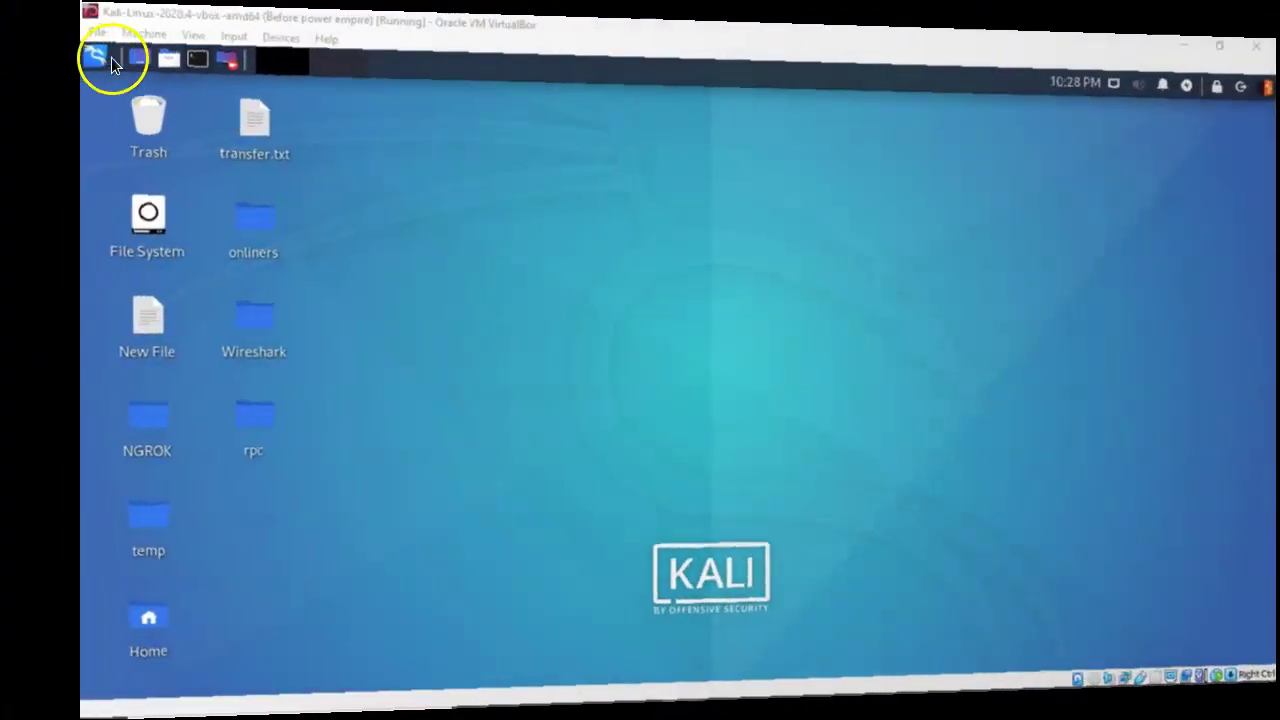
# - Switch to the Kali Linux VM, start a terminal and enlarge its text by one zoom level
pyautogui.click(197, 59)
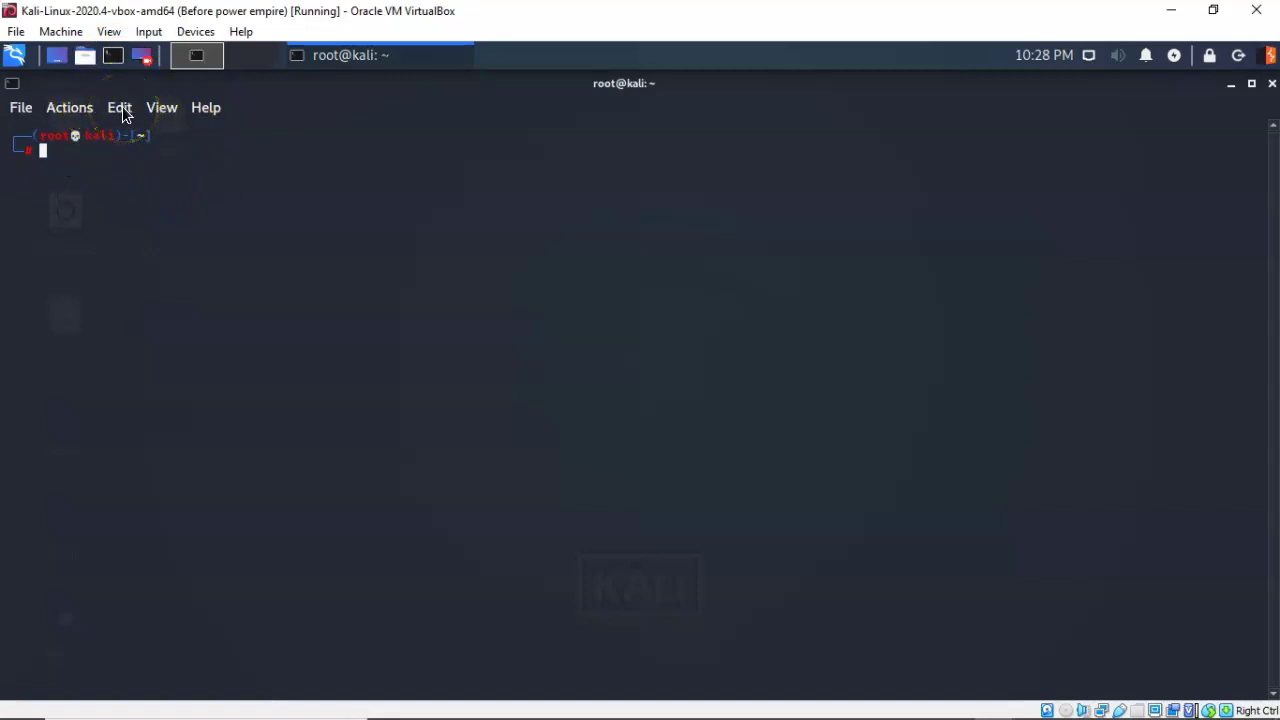
pyautogui.click(120, 109)
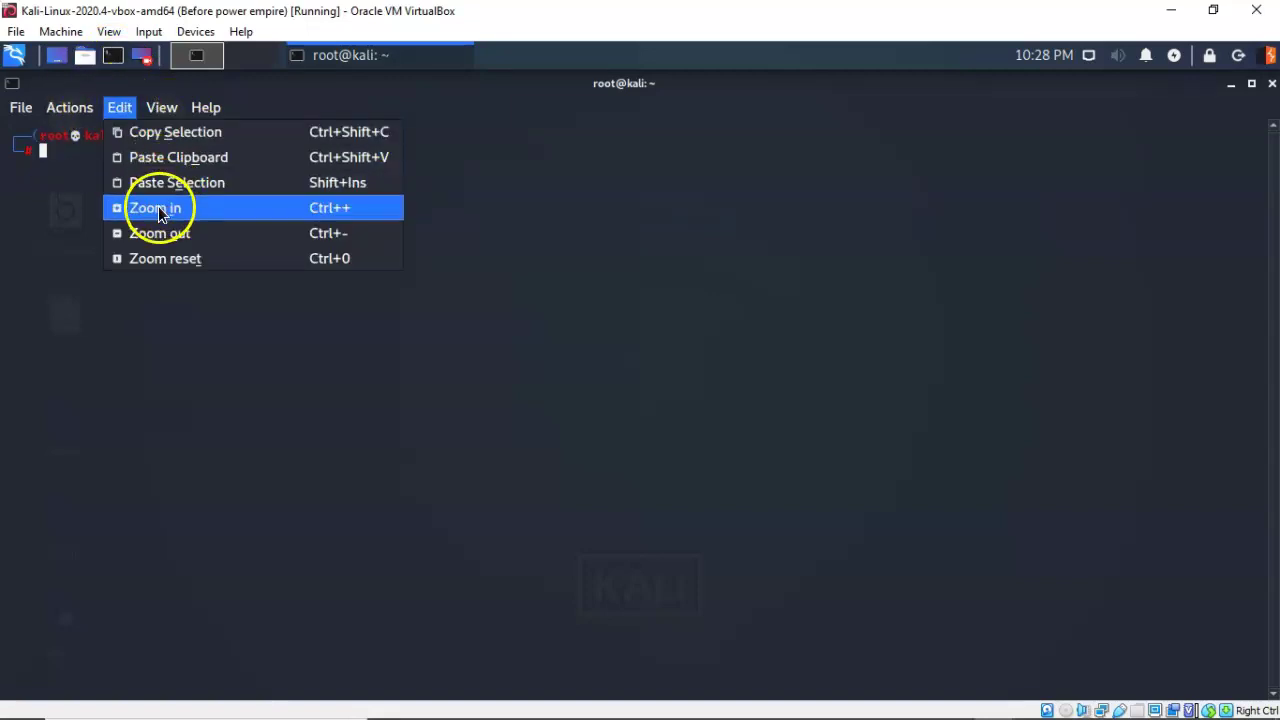
pyautogui.click(158, 208)
pyautogui.click(120, 107)
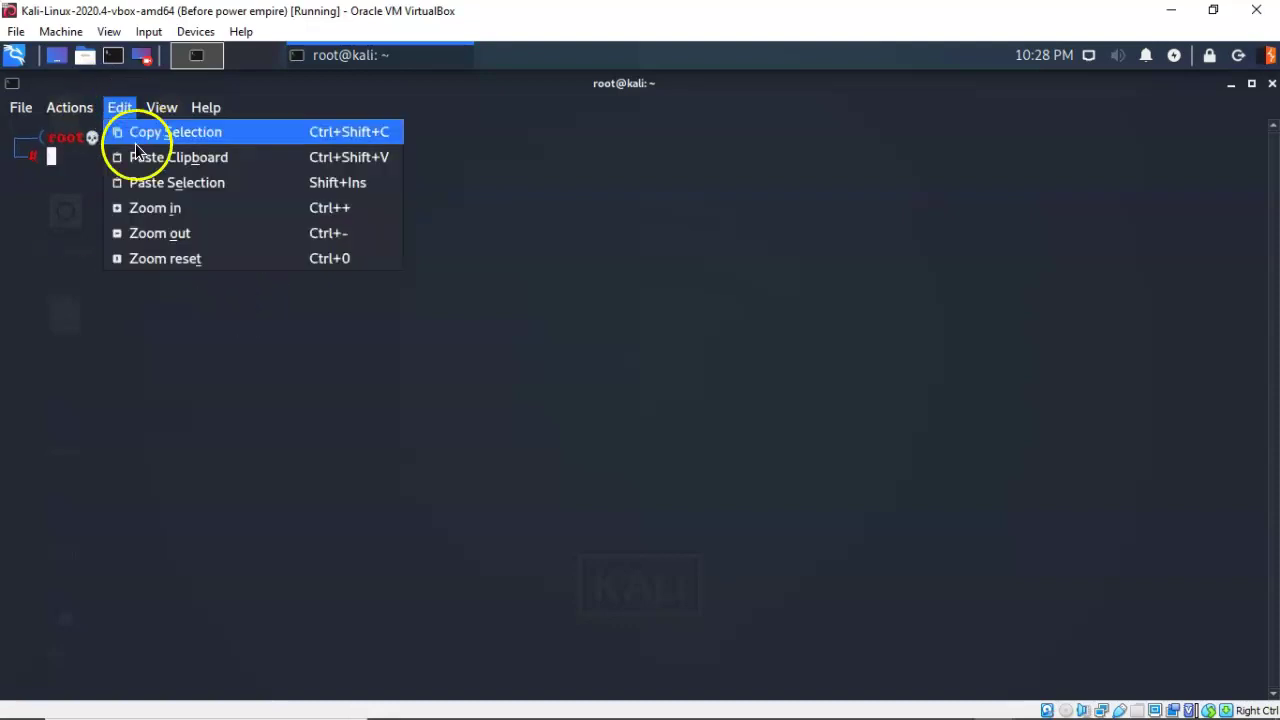
pyautogui.click(55, 168)
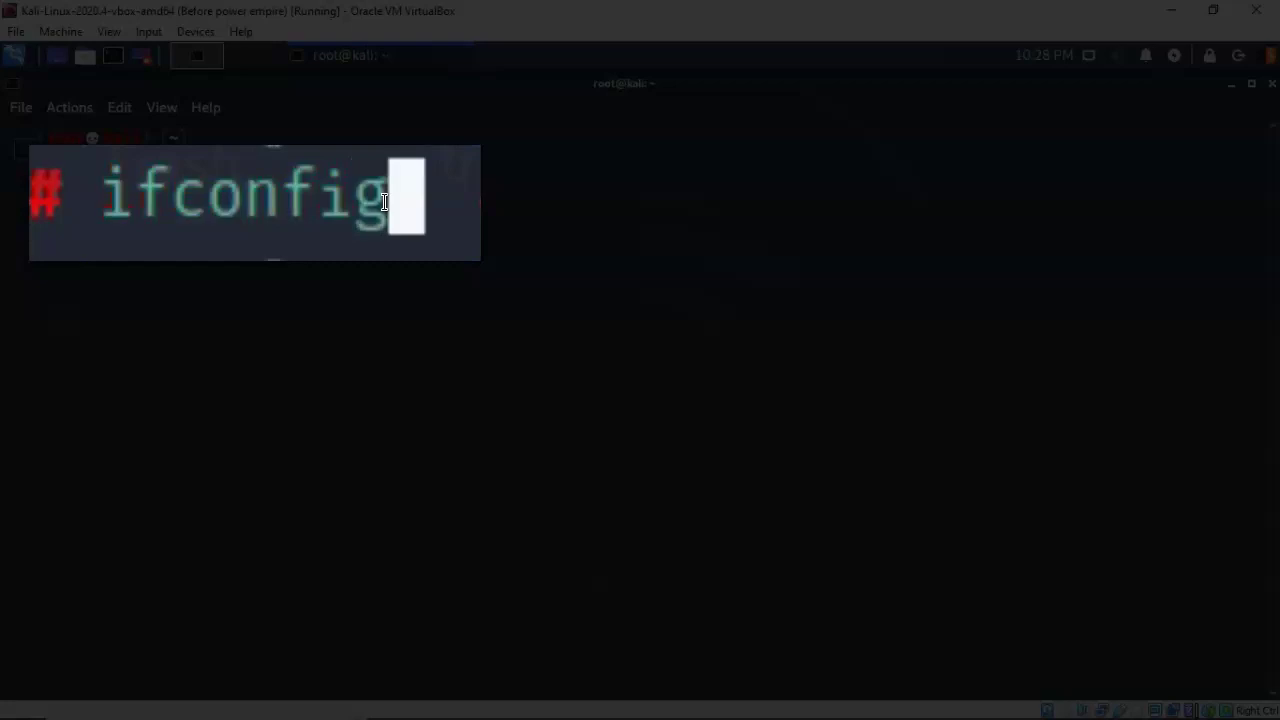
# - Run ifconfig in the Kali terminal and highlight the IP address and netmask of eth0
pyautogui.press('Return')
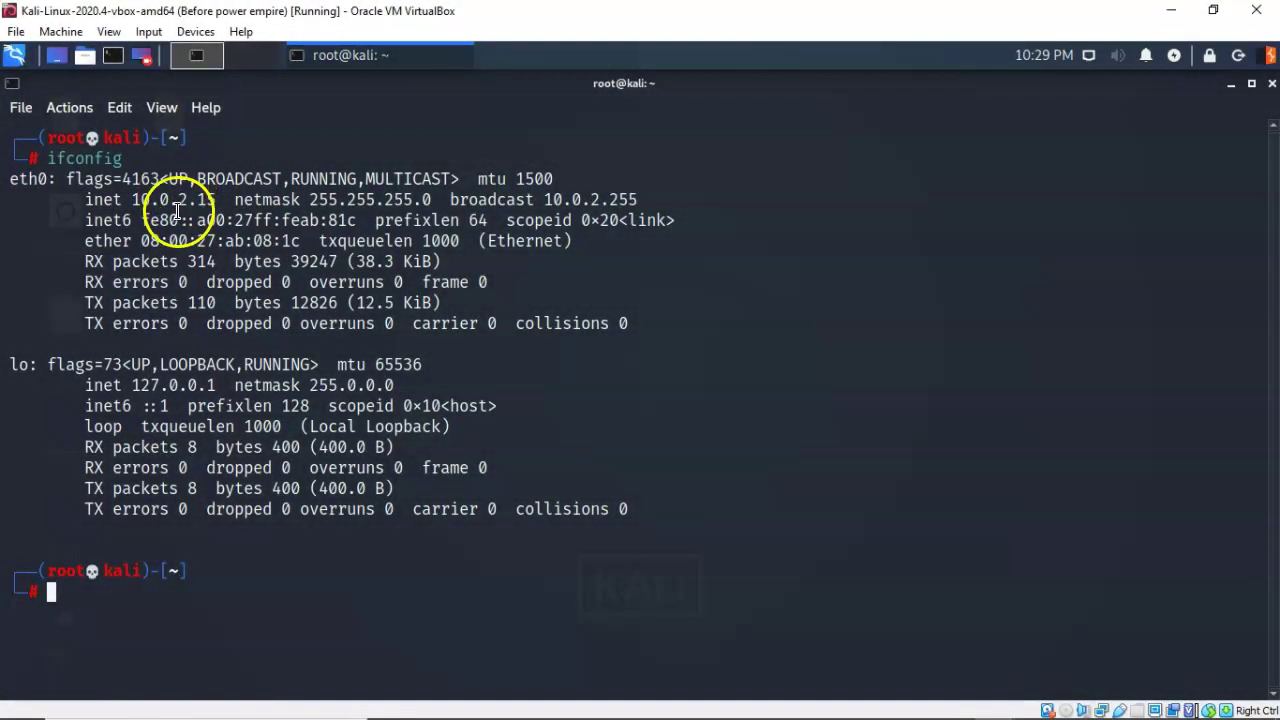
pyautogui.doubleClick(133, 200)
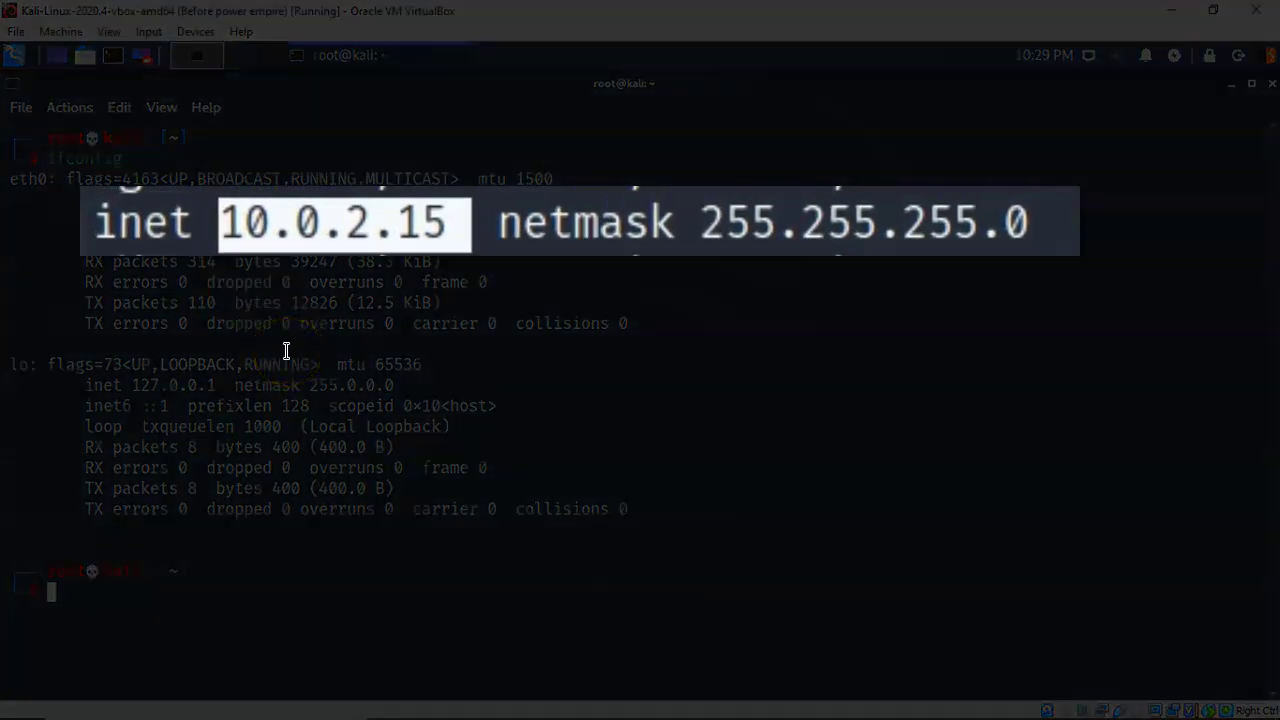
pyautogui.moveTo(310, 200); pyautogui.dragTo(424, 200)
pyautogui.moveTo(1005, 218); pyautogui.dragTo(1034, 216)
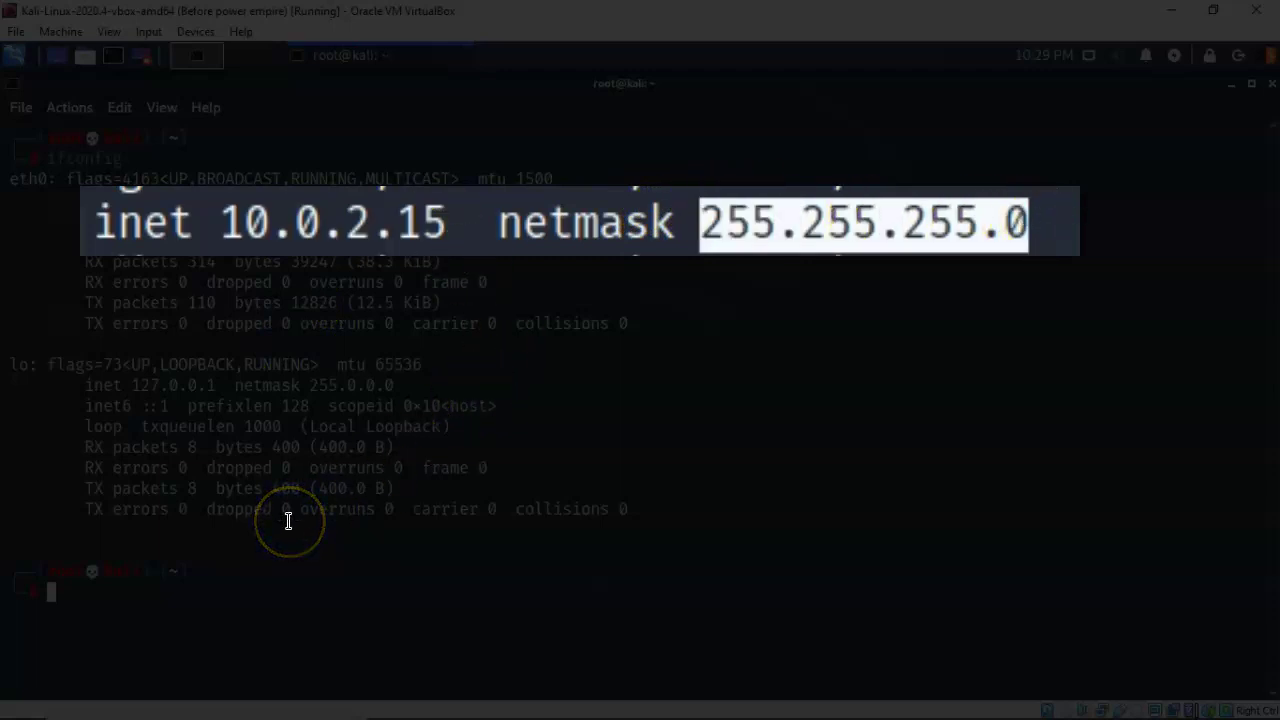
pyautogui.click(49, 594)
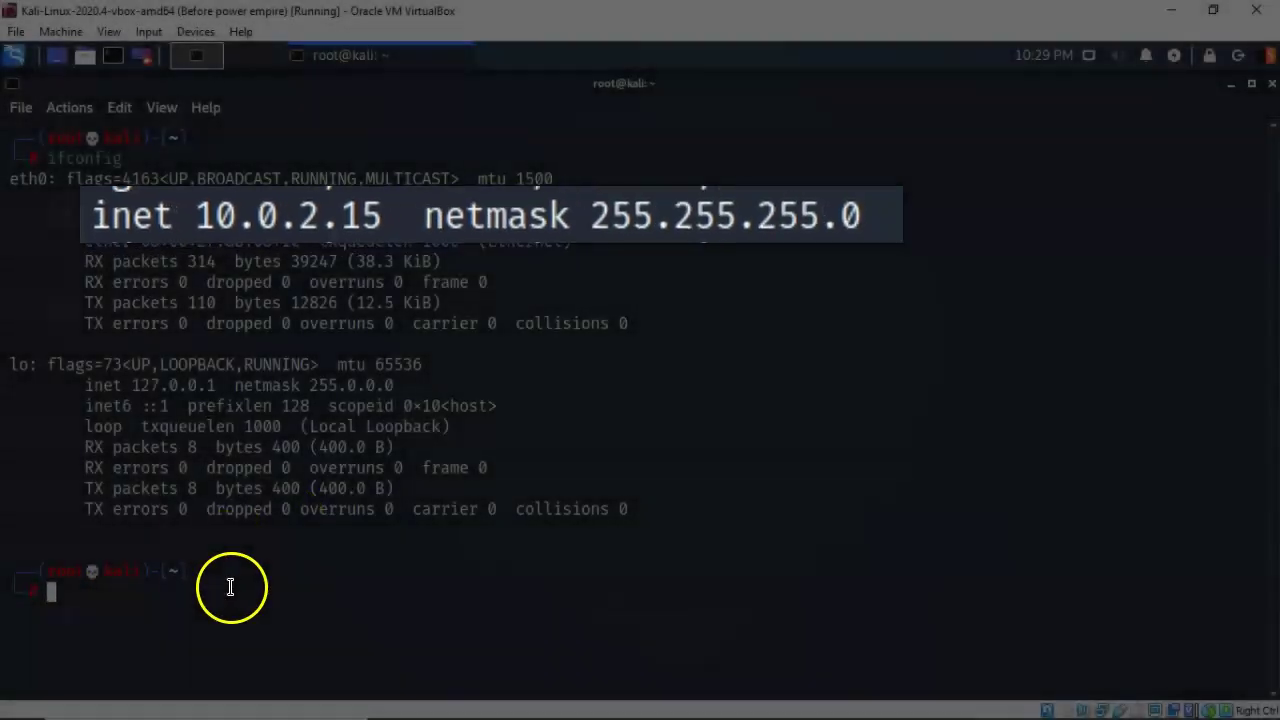
# - Clear the Kali terminal, ping the server at 10.0.2.28, and stop the ping after several replies
pyautogui.write('clear')
pyautogui.press('Return')
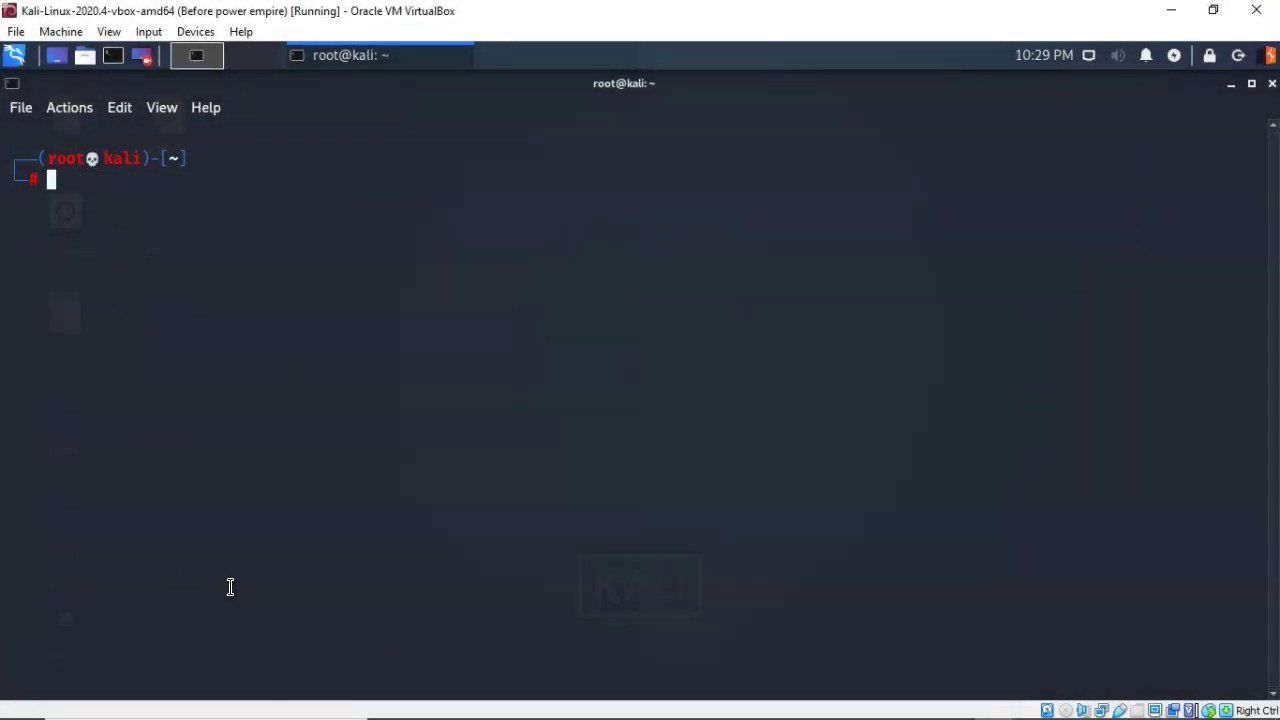
pyautogui.write('ping 10.0.2.28')
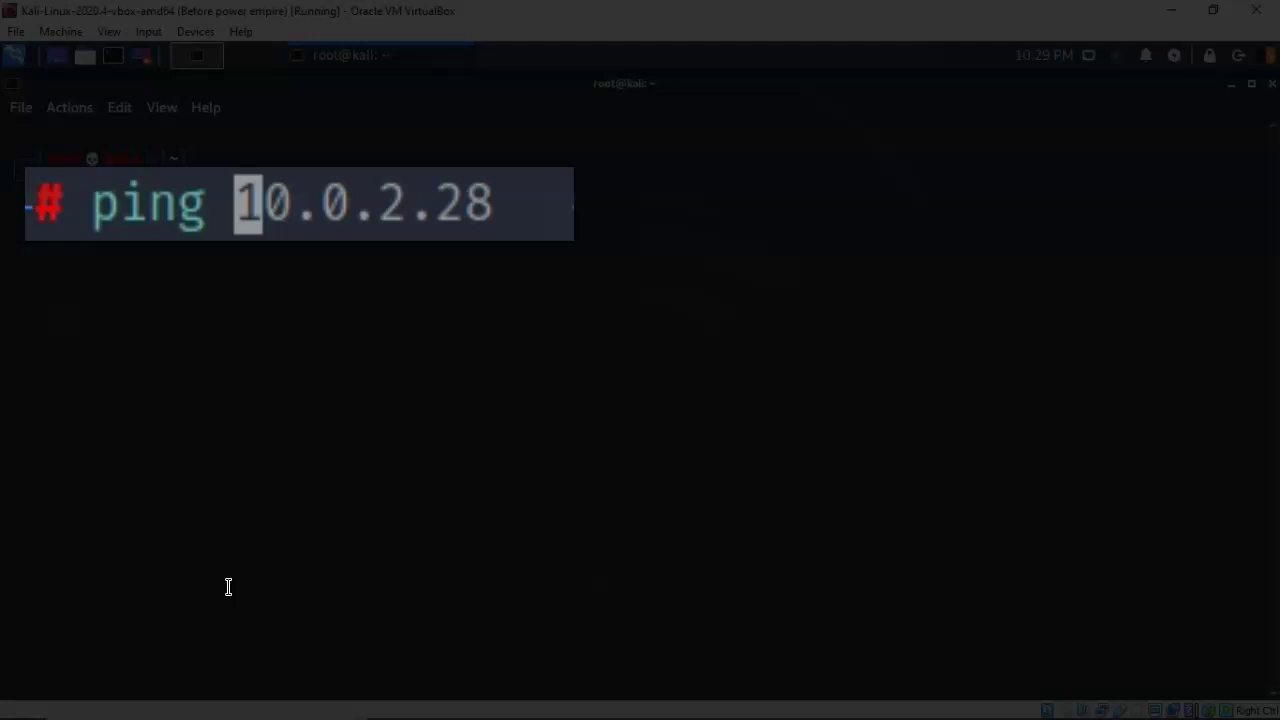
pyautogui.press('End')
pyautogui.press('Return')
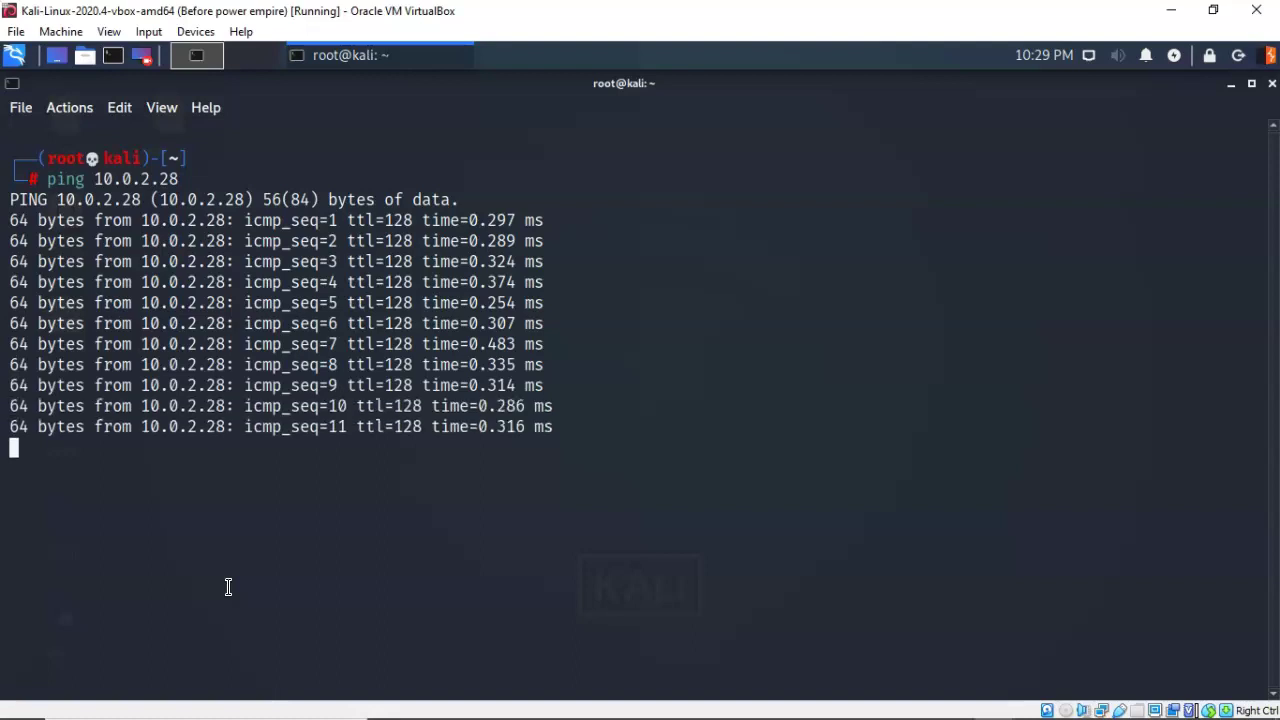
pyautogui.hotkey('ctrl', 'c')
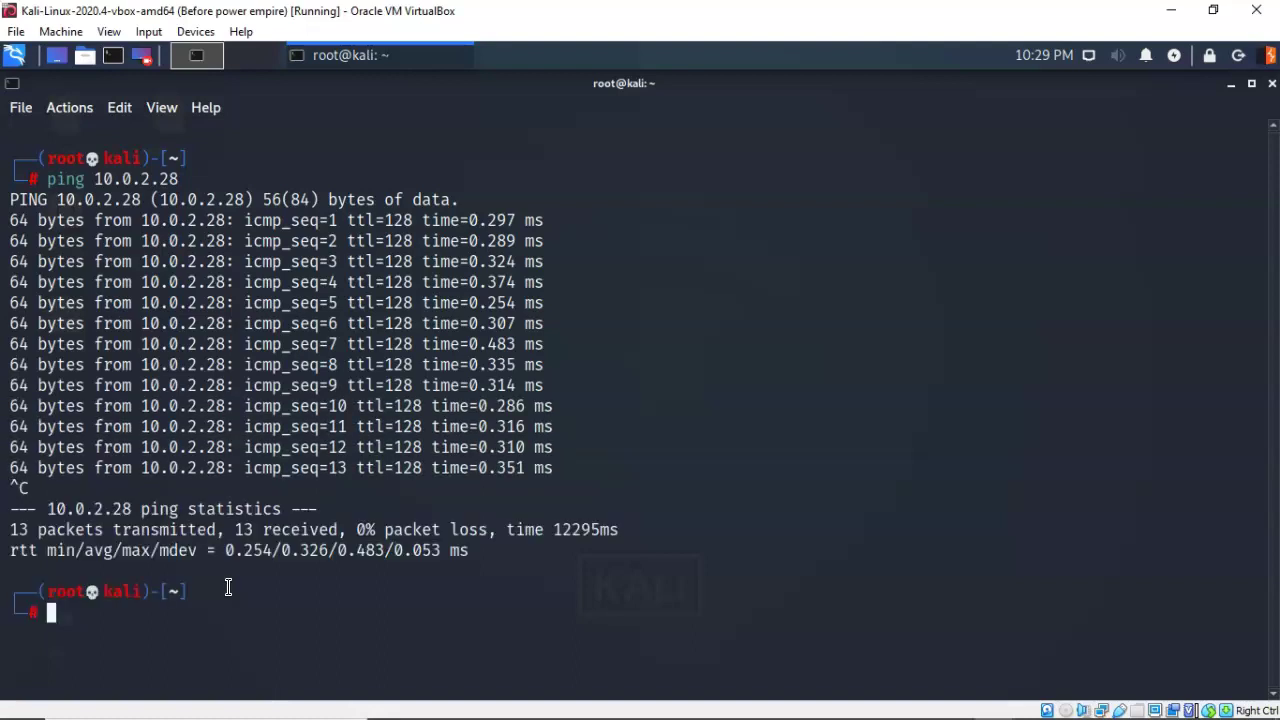
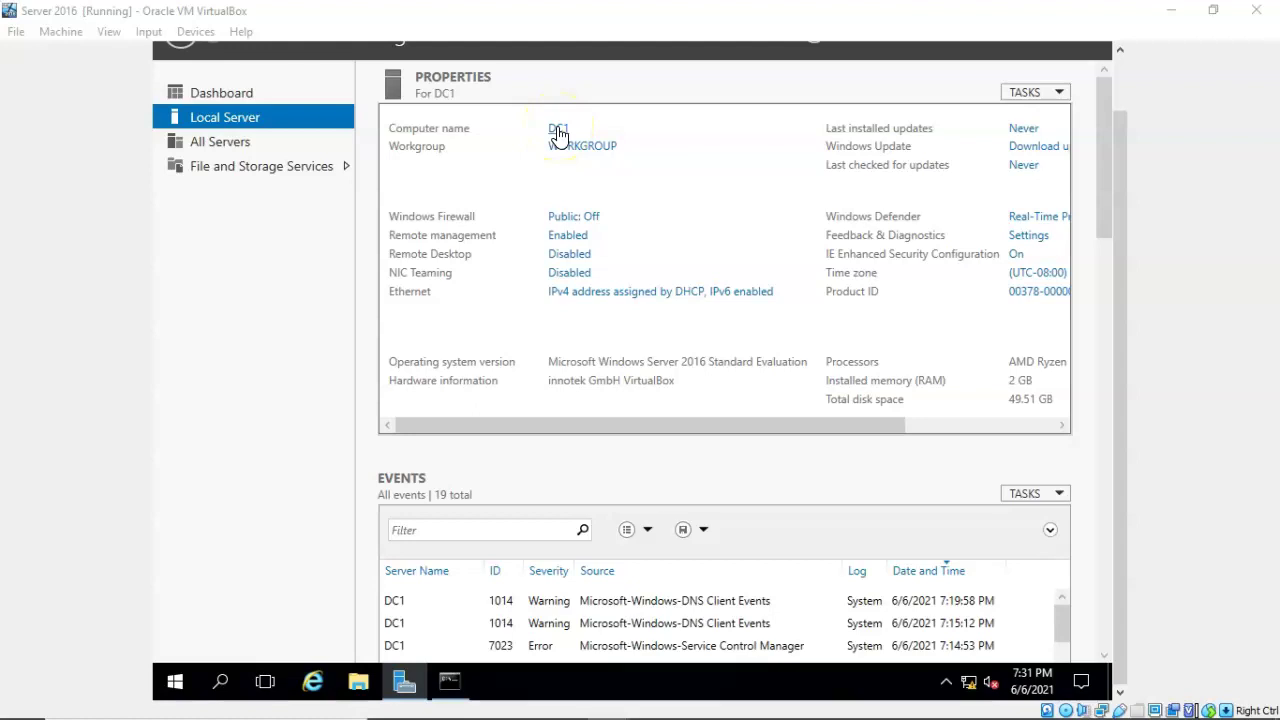
# - Check the computer name DC1 and workgroup membership in the server's name change settings, and close them without changing anything
pyautogui.click(557, 133)
pyautogui.click(623, 362)
pyautogui.click(381, 284)
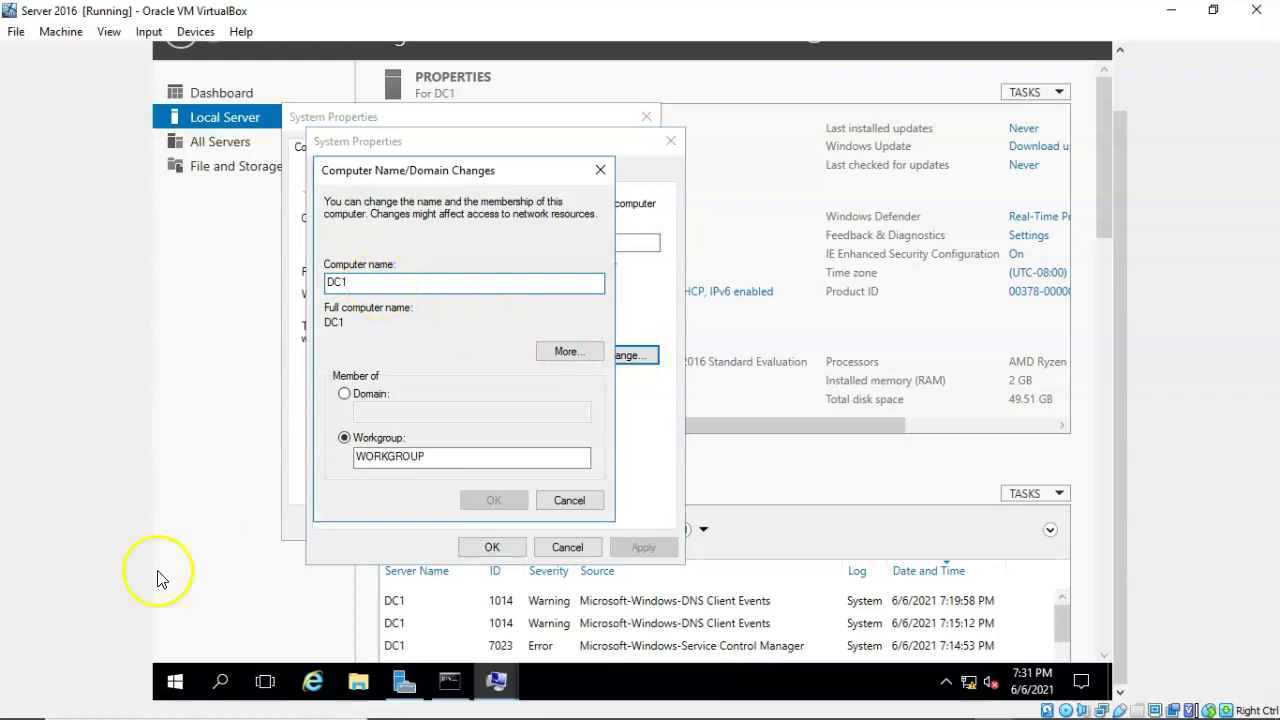
pyautogui.click(497, 502)
pyautogui.click(570, 502)
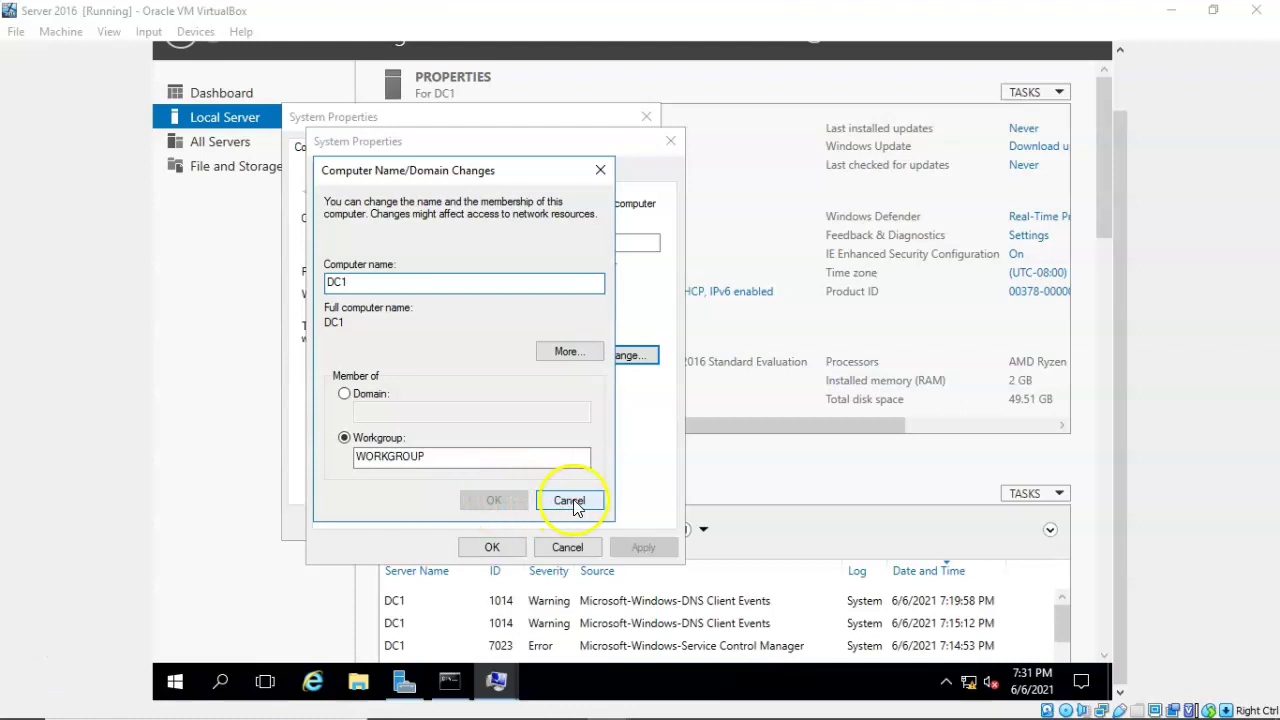
pyautogui.click(491, 545)
pyautogui.click(466, 523)
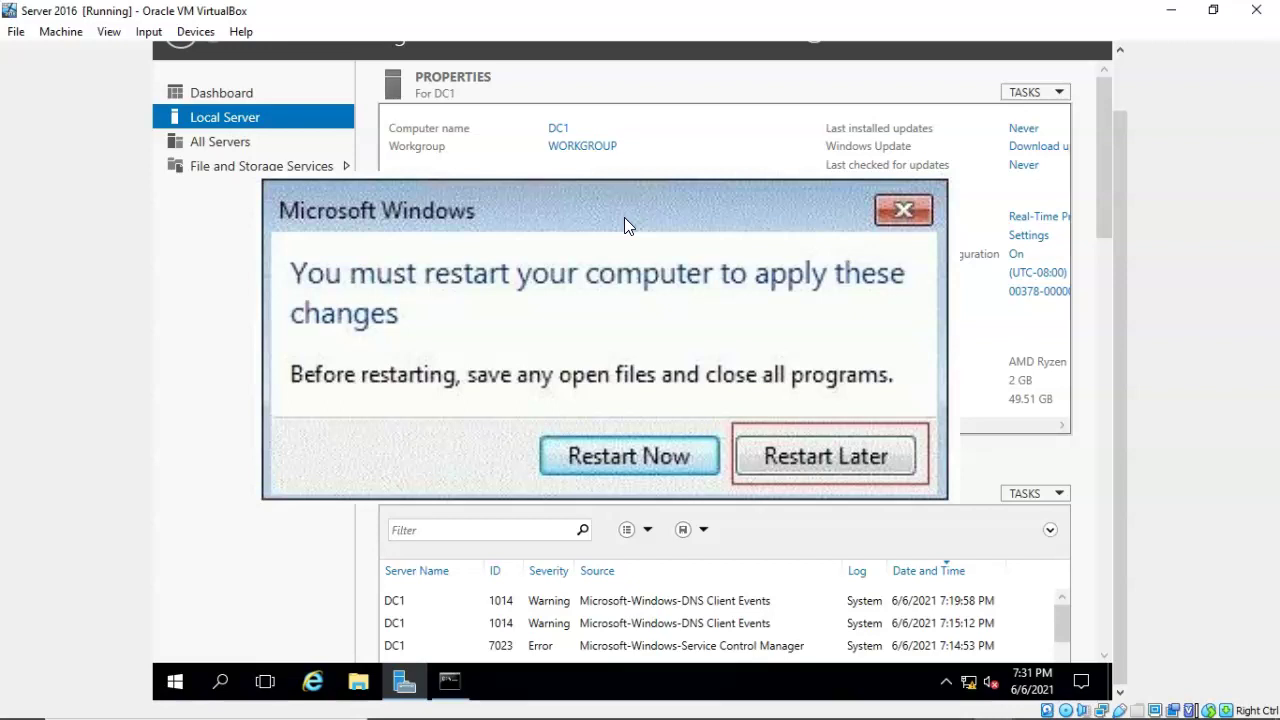
pyautogui.press('Escape')
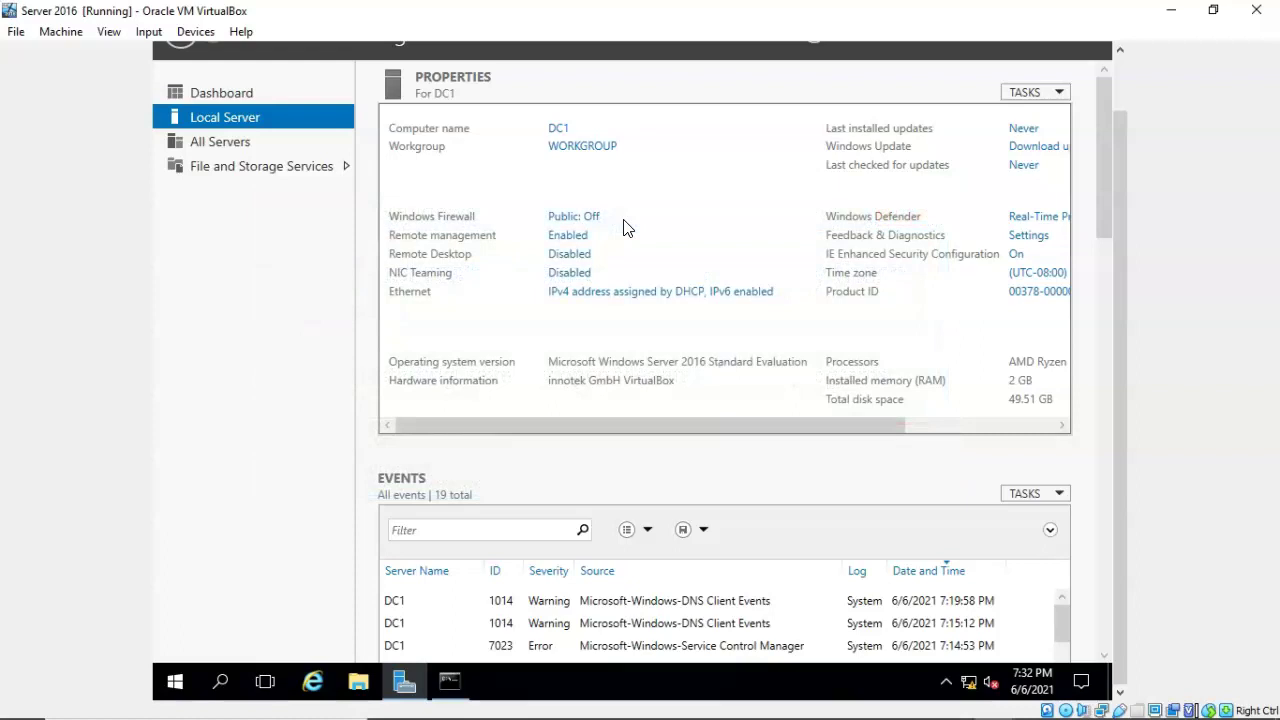
# - Open the Internet Protocol Version 4 (TCP/IPv4) properties of the server's Ethernet adapter from the Local Server properties
pyautogui.click(624, 298)
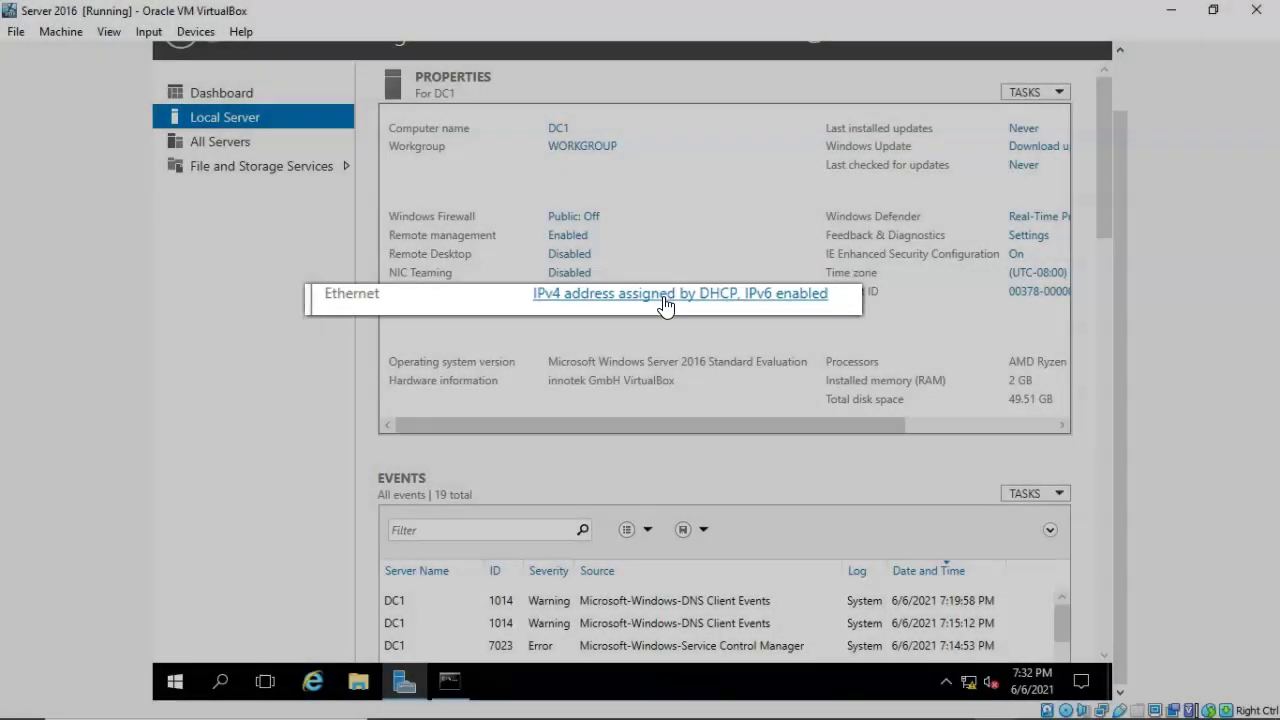
pyautogui.click(650, 300)
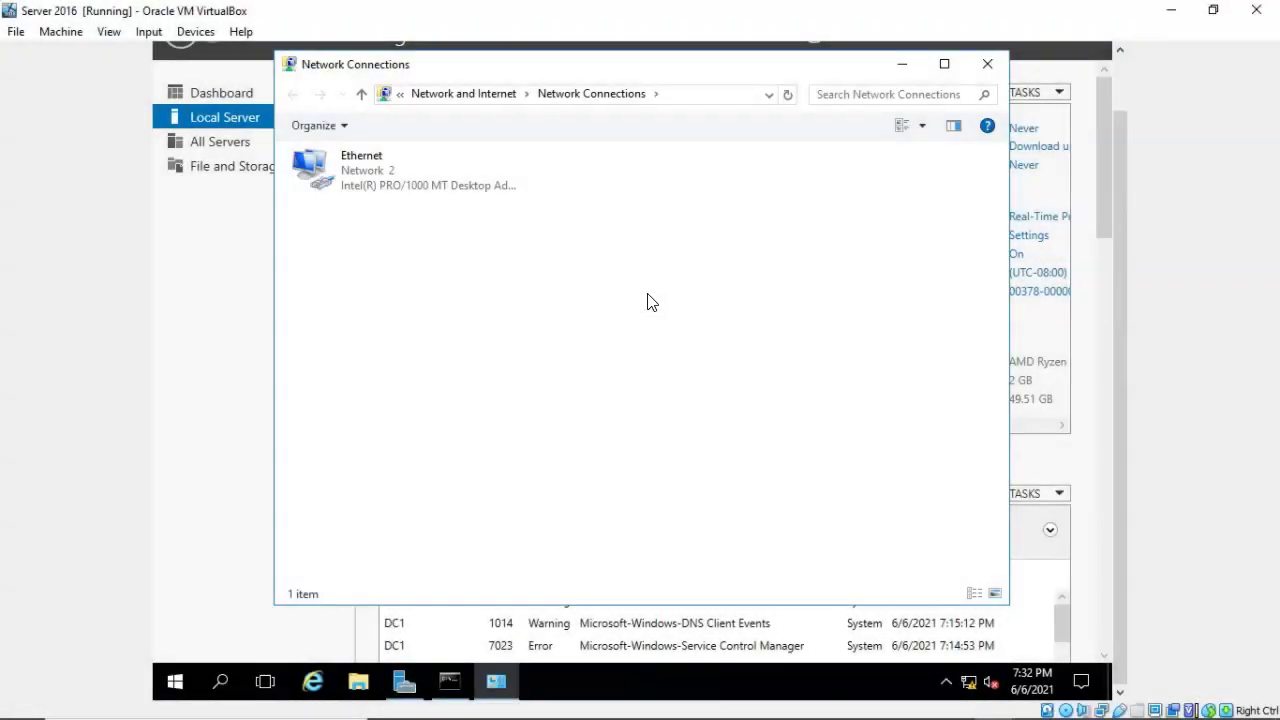
pyautogui.rightClick(308, 173)
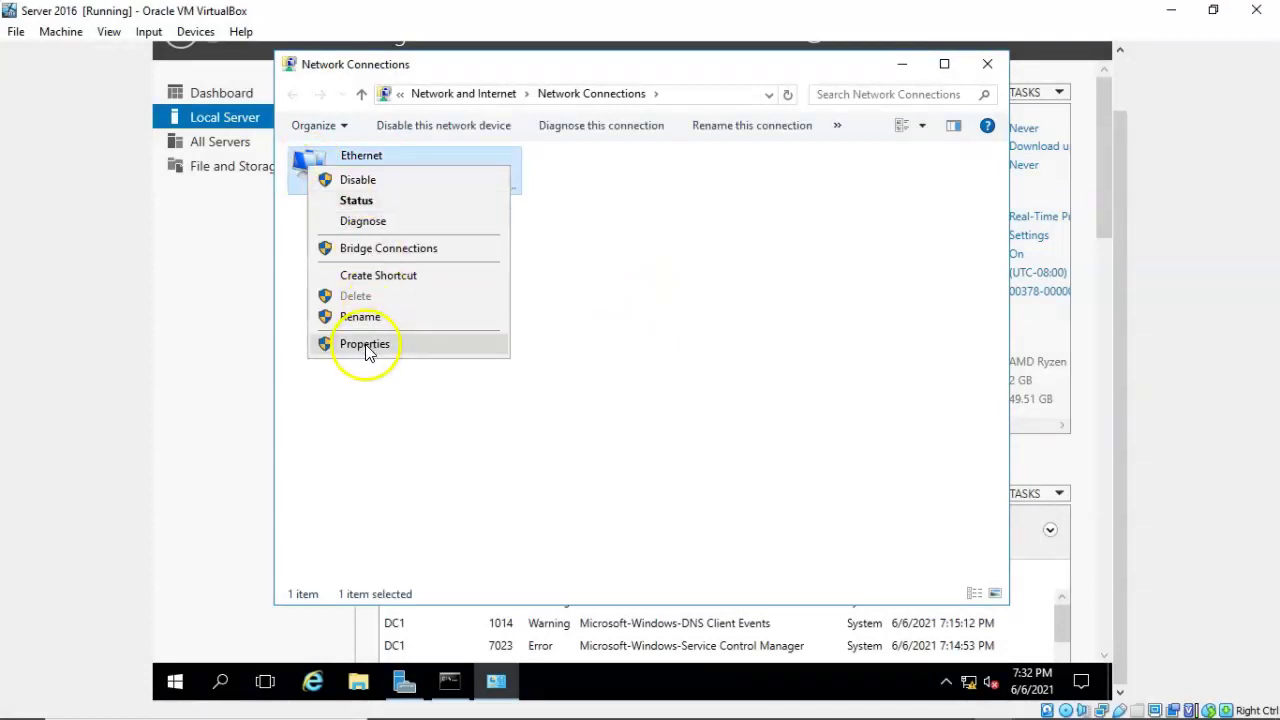
pyautogui.click(366, 345)
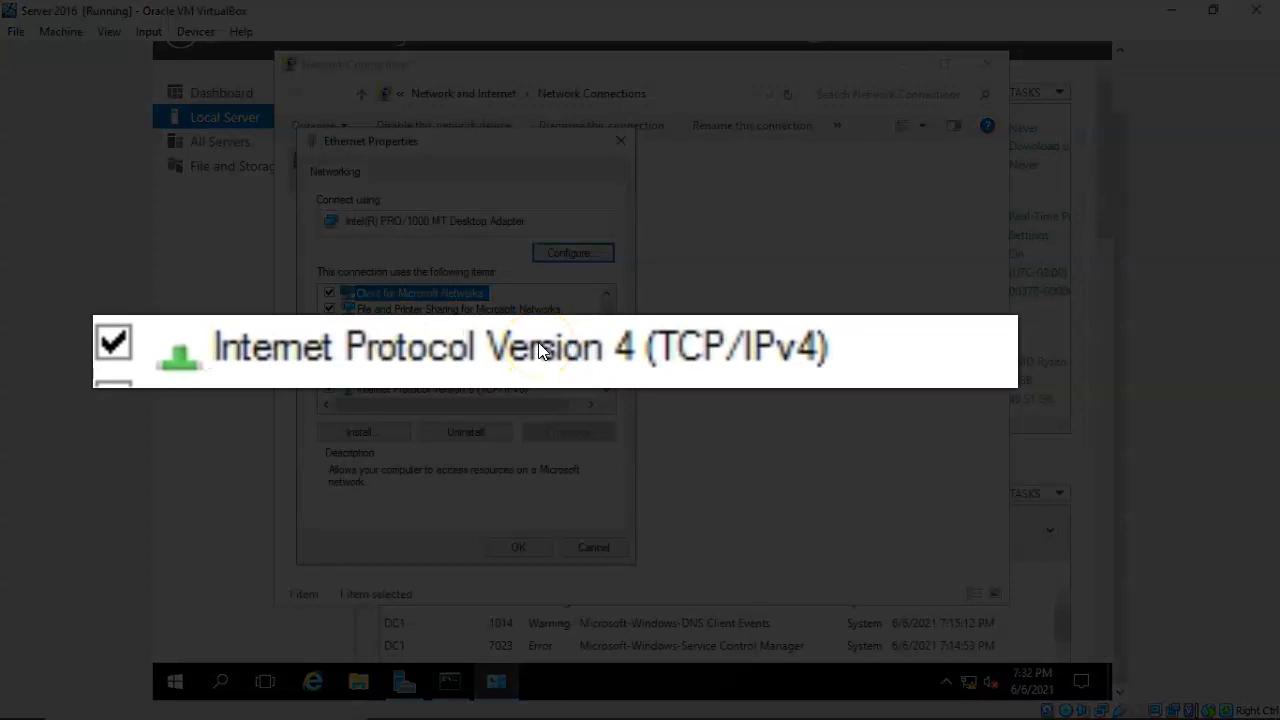
pyautogui.click(538, 350)
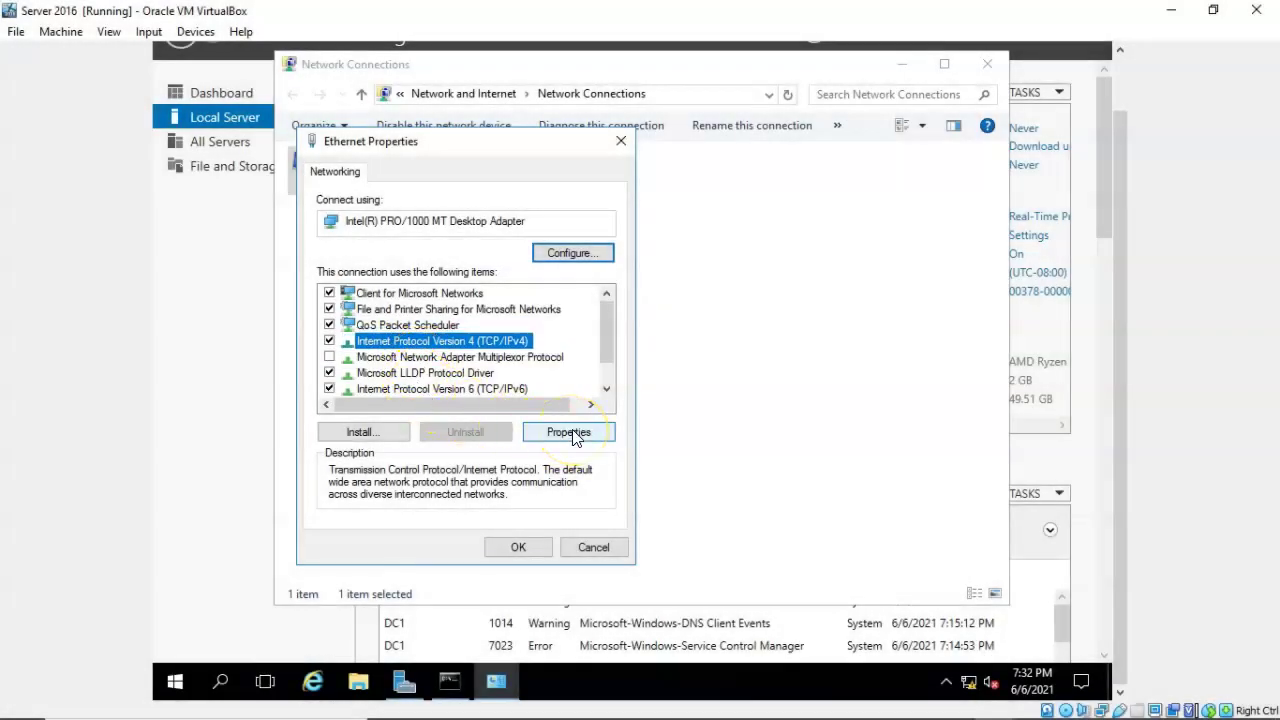
pyautogui.click(568, 432)
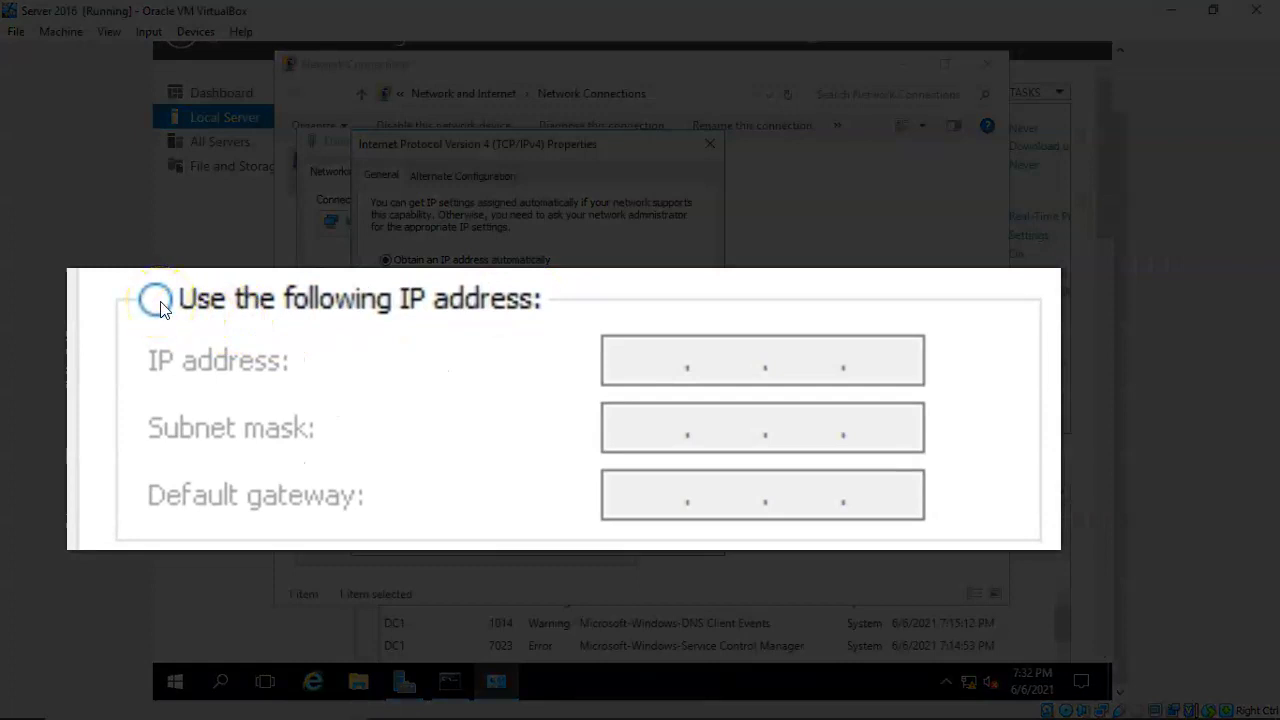
# - Assign the Ethernet adapter the static IP address 10.0.2.28 with subnet mask 255.255.255.0
pyautogui.click(160, 307)
pyautogui.click(639, 362)
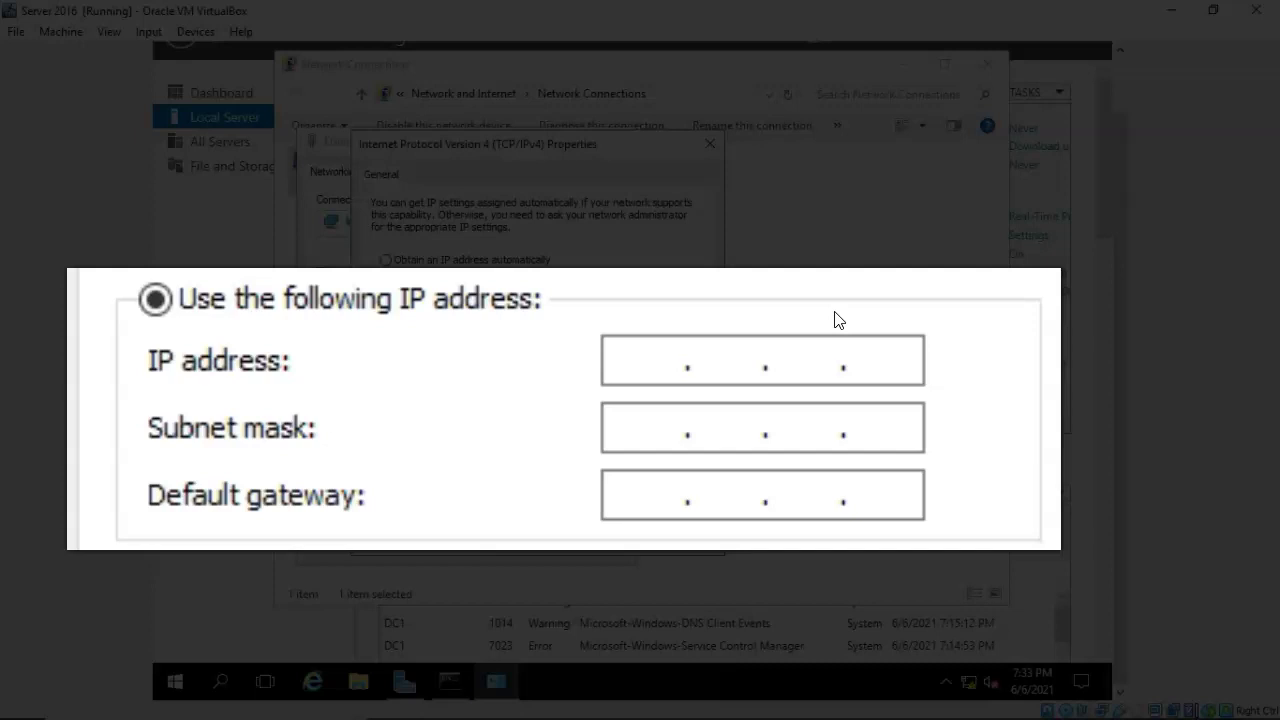
pyautogui.write('10 . ')
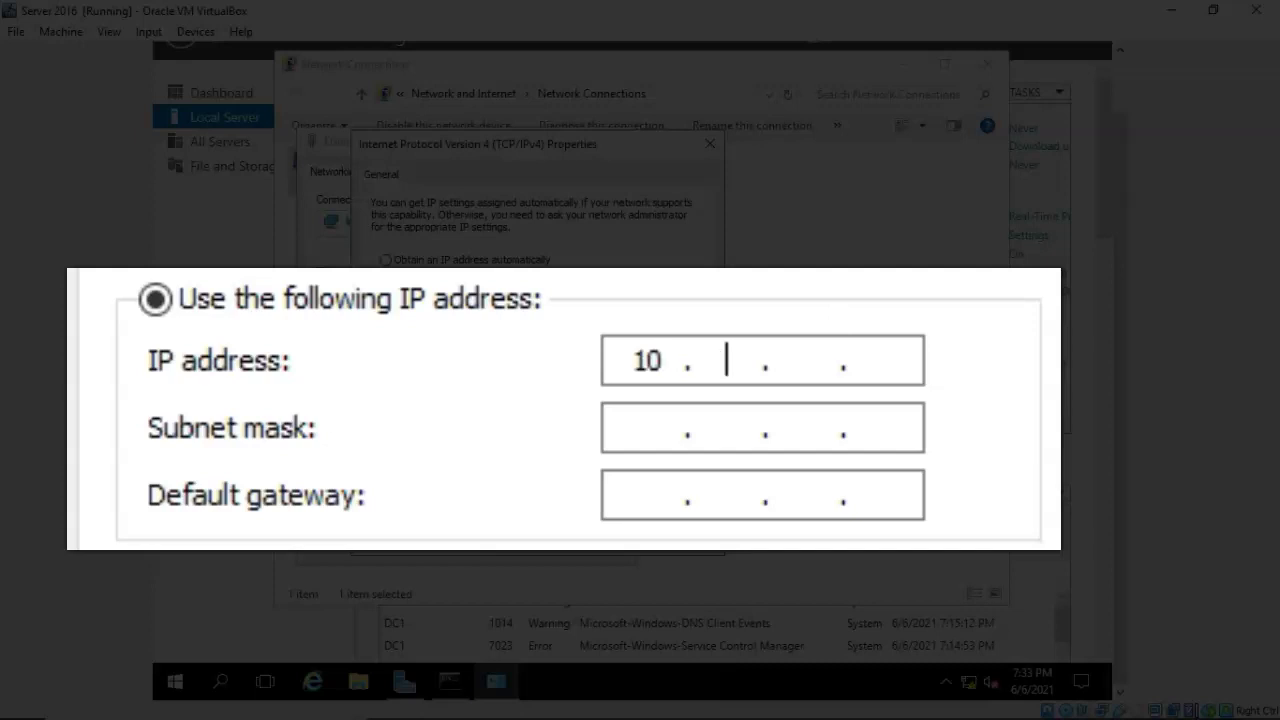
pyautogui.write('0 . 2 . 28')
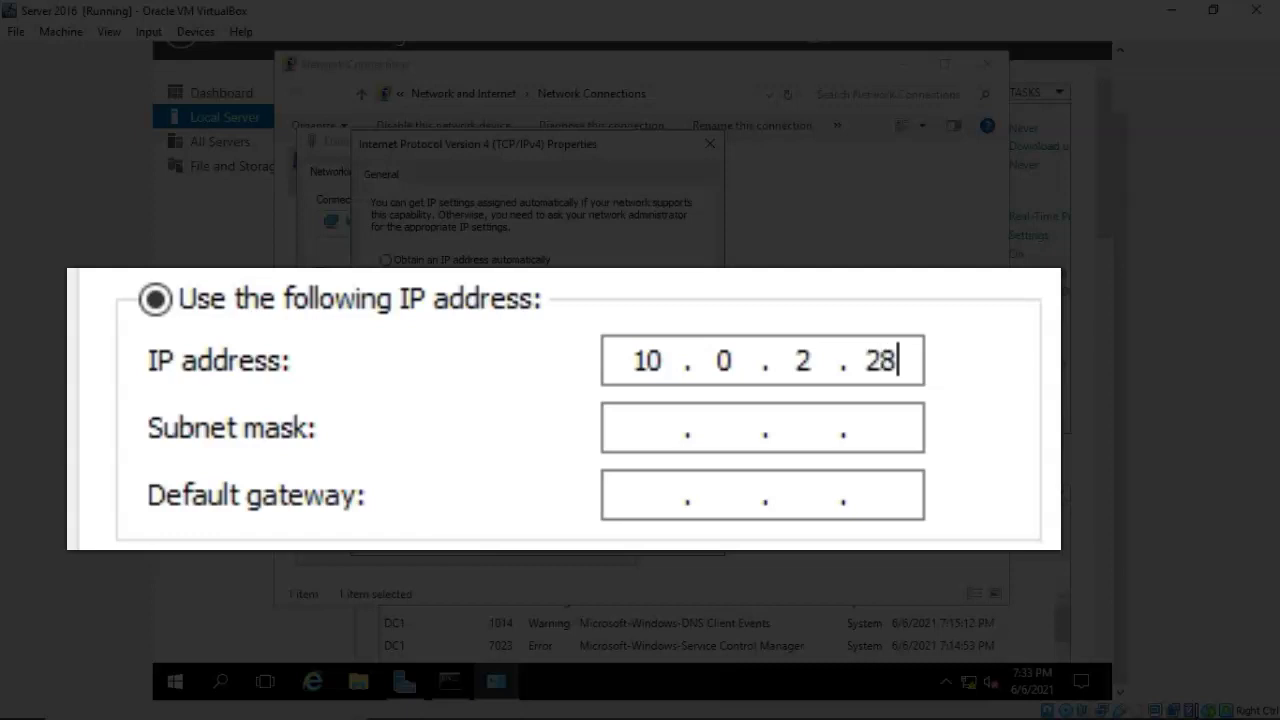
pyautogui.press('Tab')
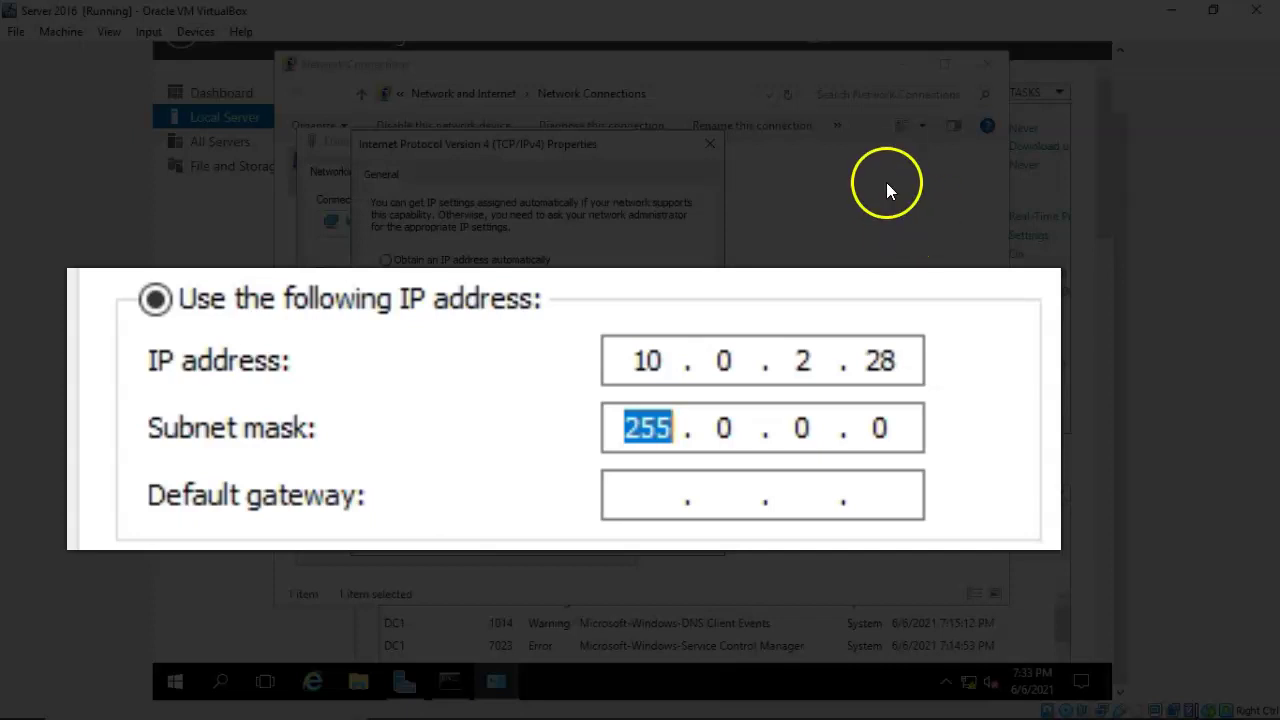
pyautogui.click(720, 427)
pyautogui.doubleClick(726, 427)
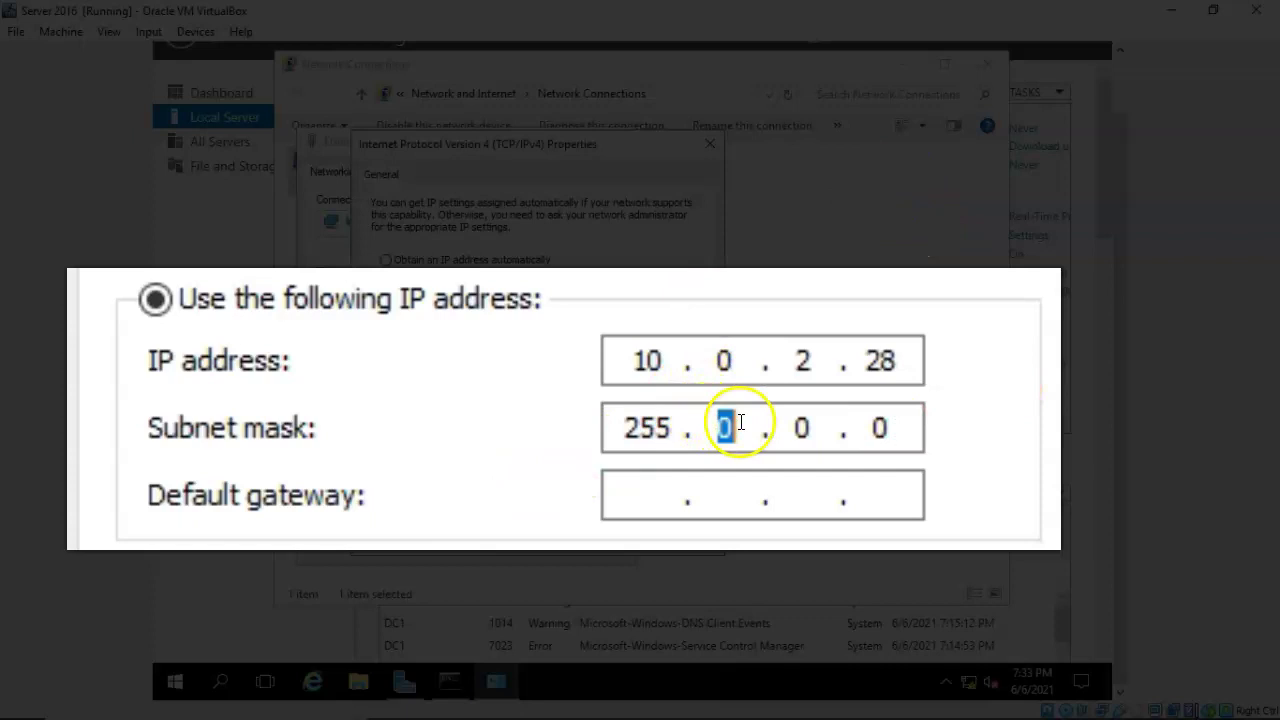
pyautogui.write('255 . ')
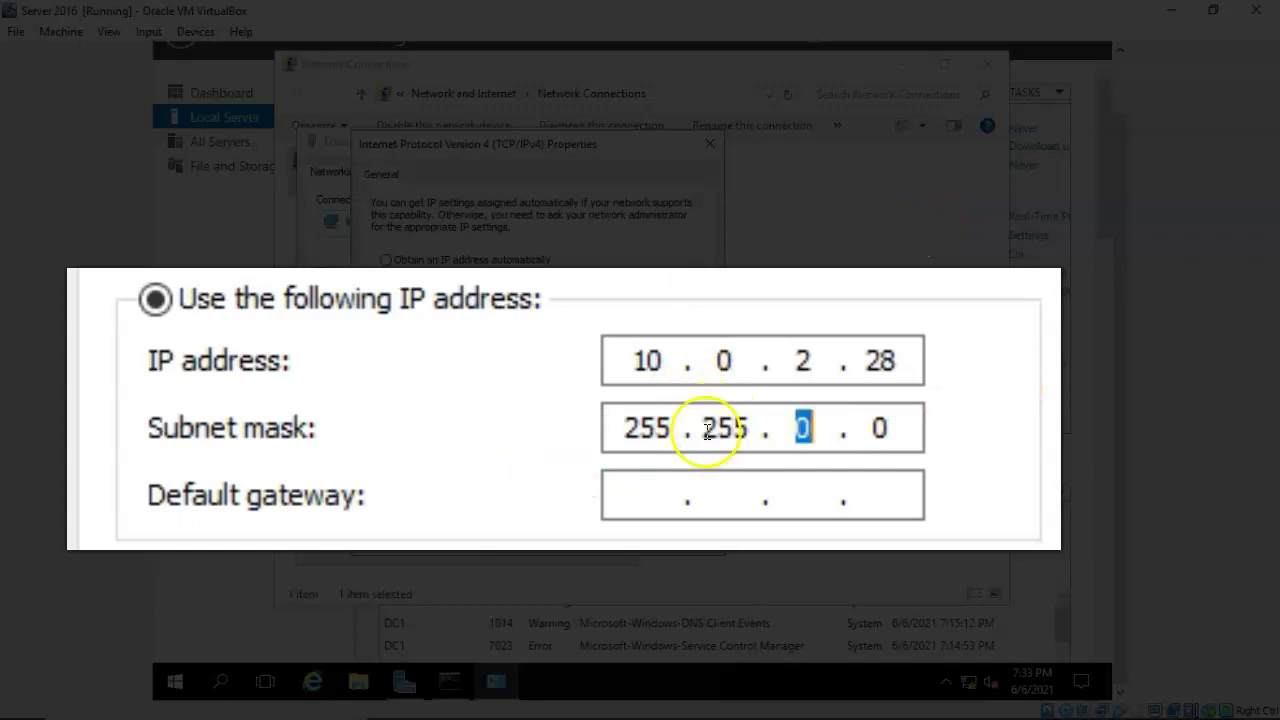
pyautogui.write('255 .')
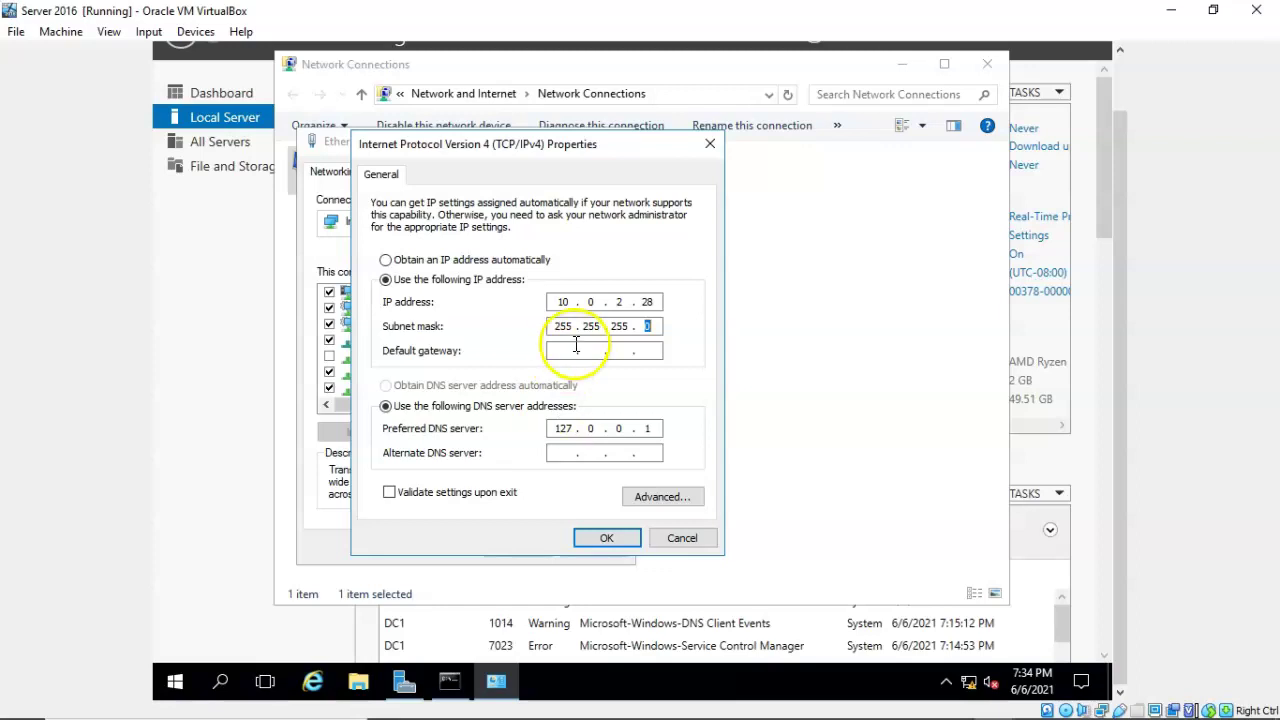
# - Apply the static IPv4 settings, close the Ethernet properties and Network Connections, and refresh the Local Server information
pyautogui.click(605, 537)
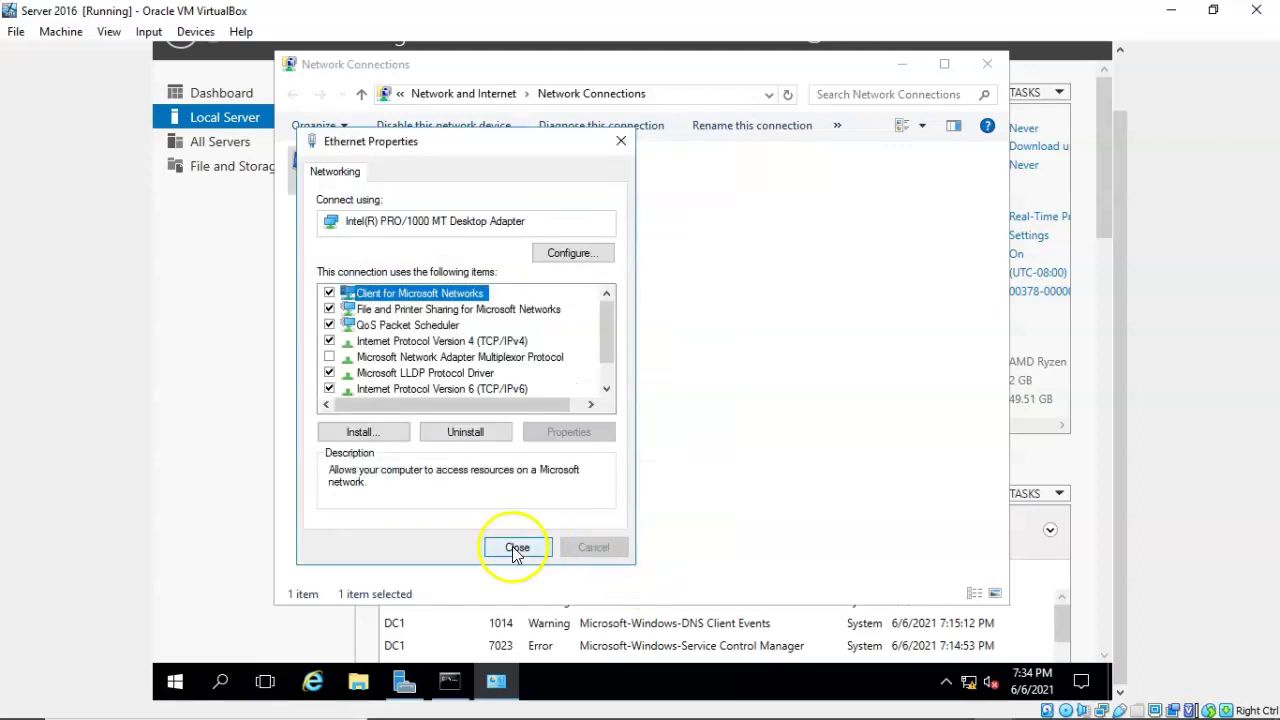
pyautogui.click(516, 549)
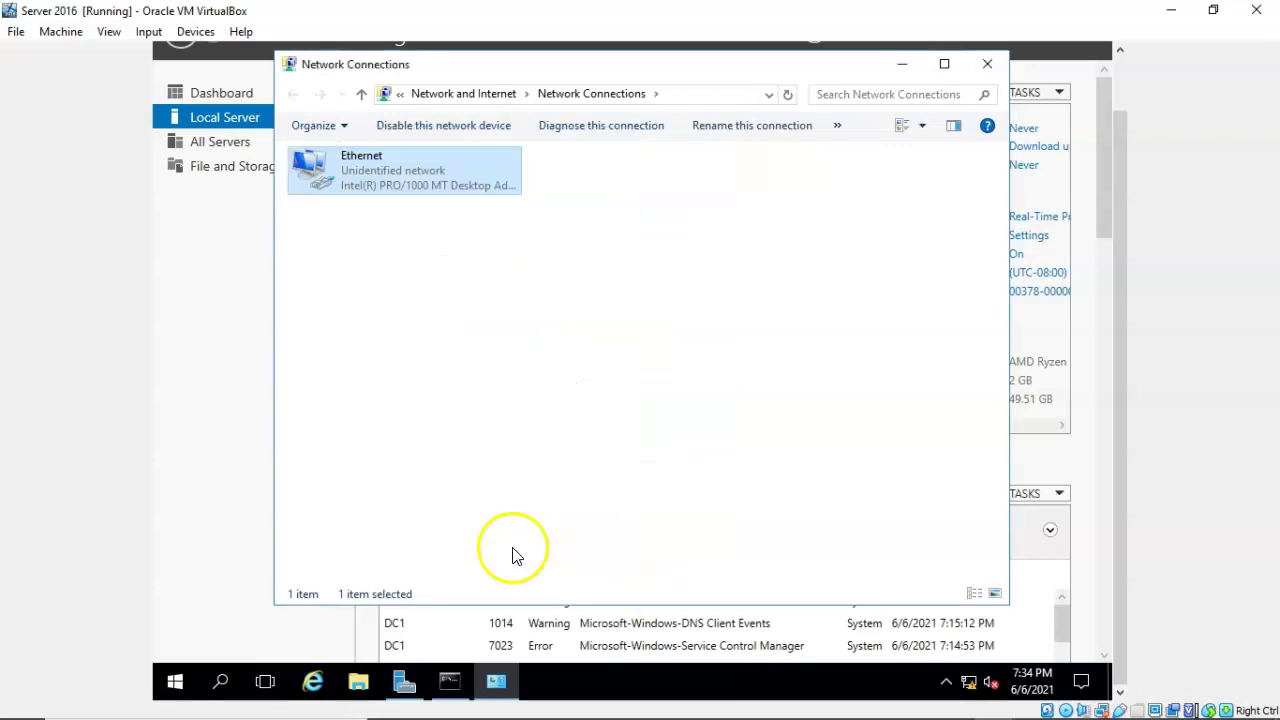
pyautogui.click(987, 64)
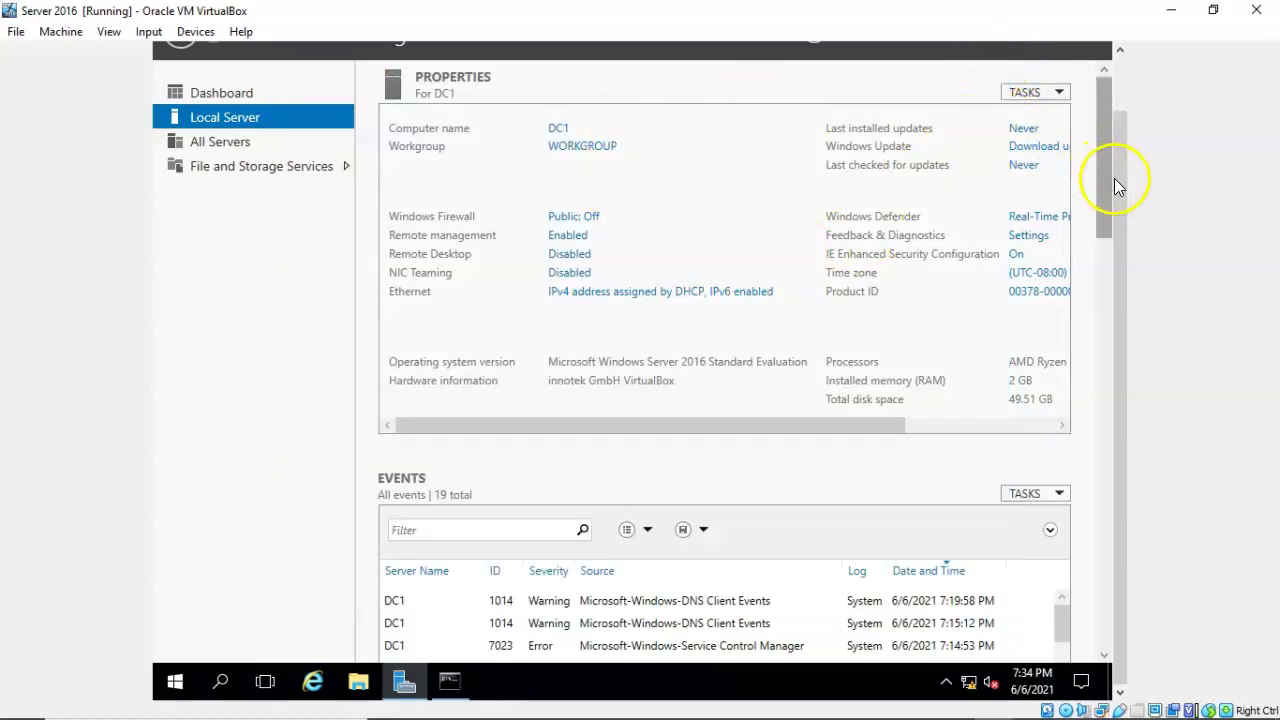
pyautogui.moveTo(1116, 181); pyautogui.dragTo(1117, 125)
pyautogui.click(815, 93)
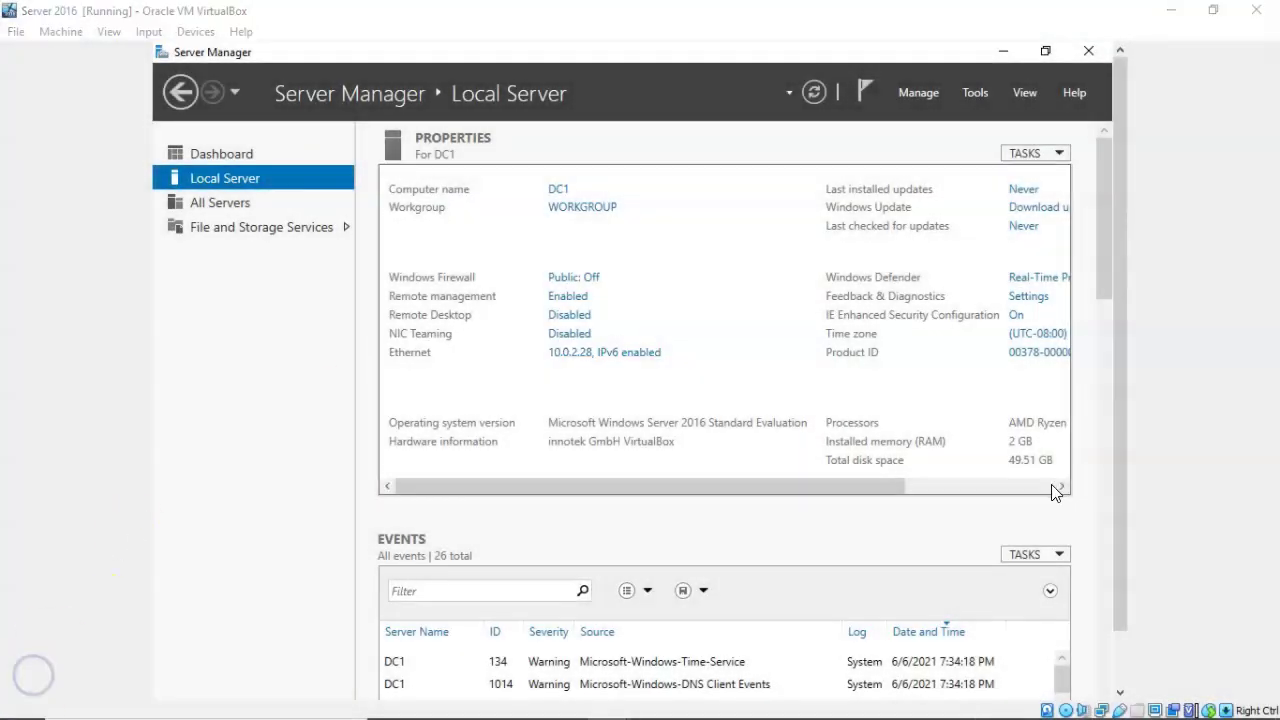
# - Switch to the Kali Linux VM, start a new terminal and enlarge its text by two zoom levels
pyautogui.moveTo(1045, 706)
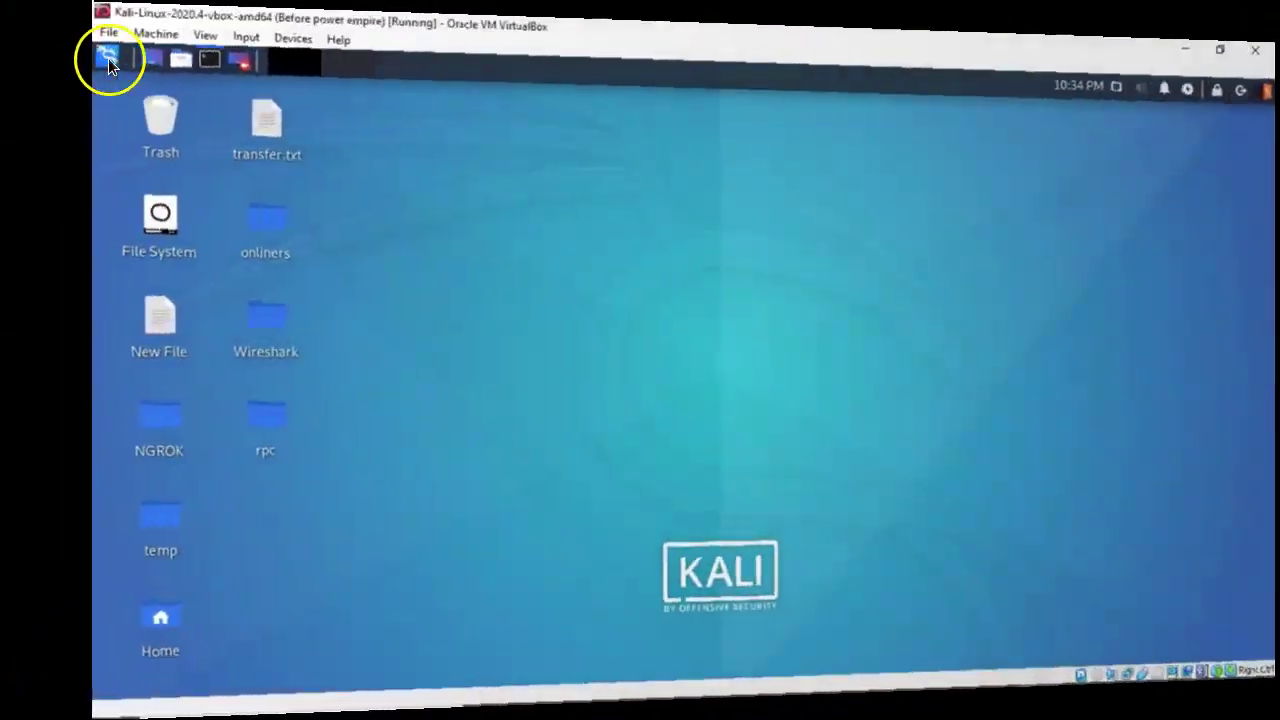
pyautogui.click(112, 56)
pyautogui.click(119, 107)
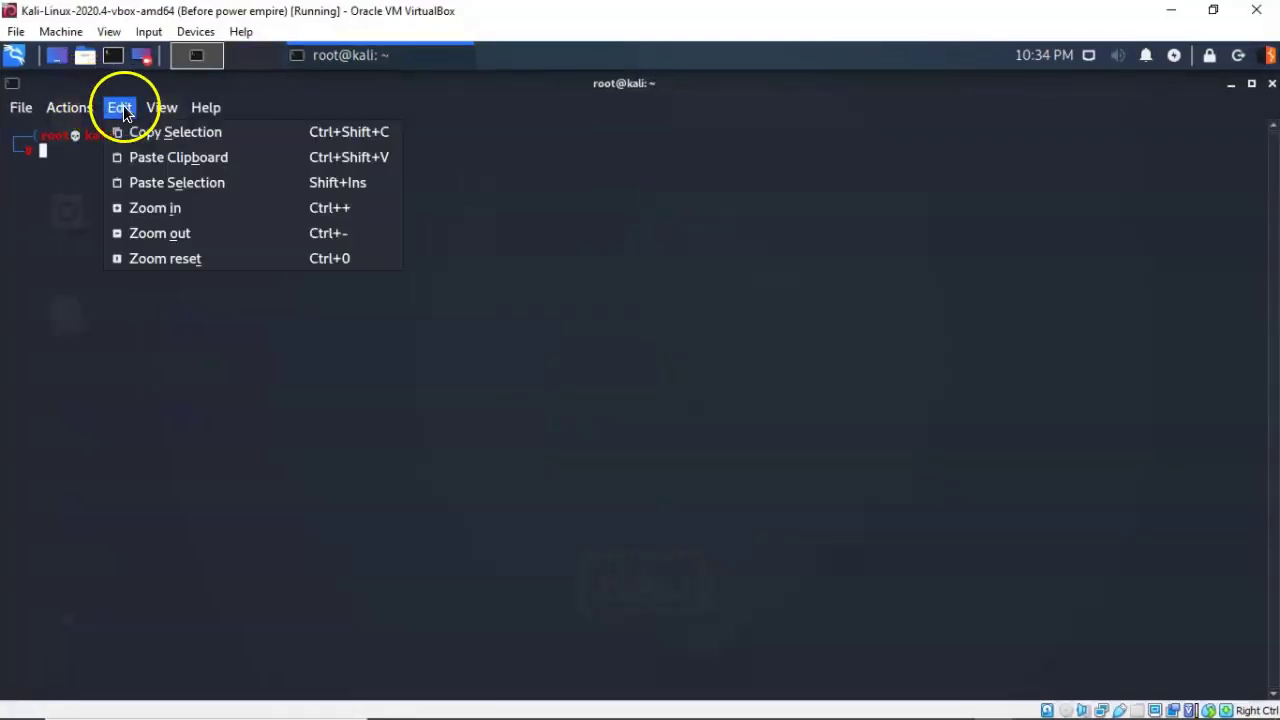
pyautogui.click(160, 207)
pyautogui.click(119, 107)
pyautogui.click(148, 207)
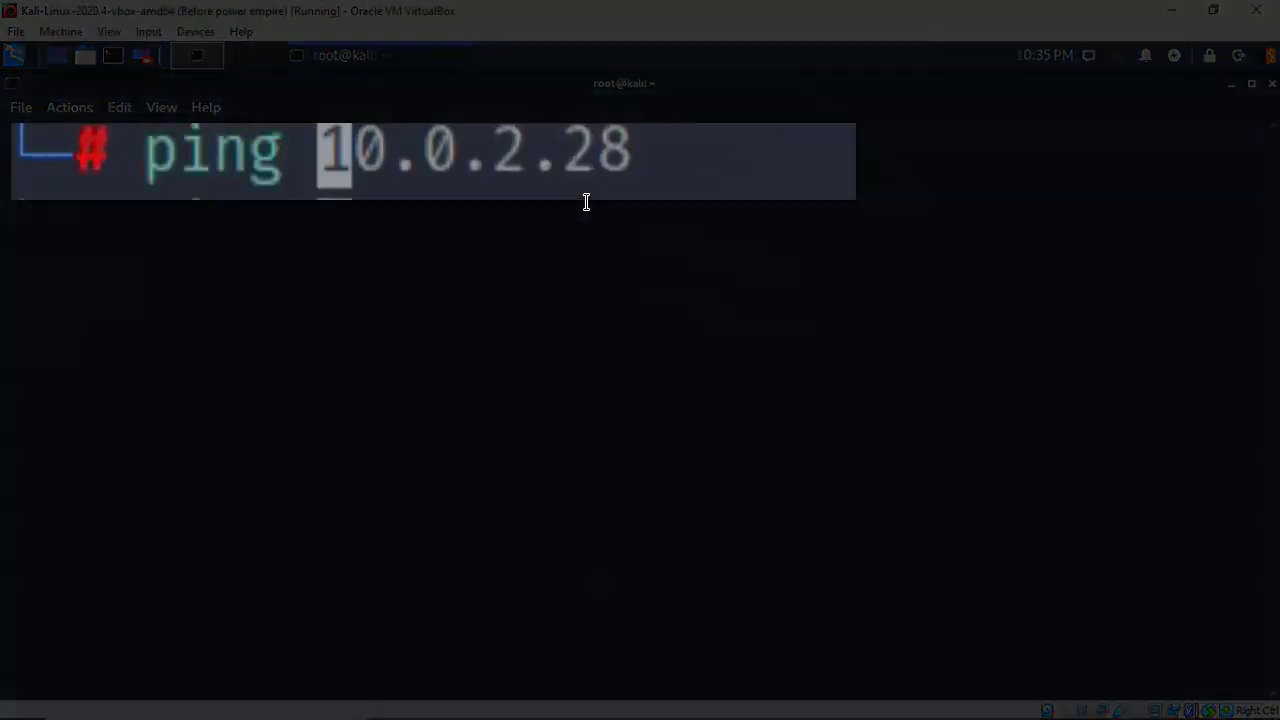
# - Ping the server at its static address 10.0.2.28 from the Kali terminal, and stop the ping after several replies
pyautogui.press('End')
pyautogui.press('Return')
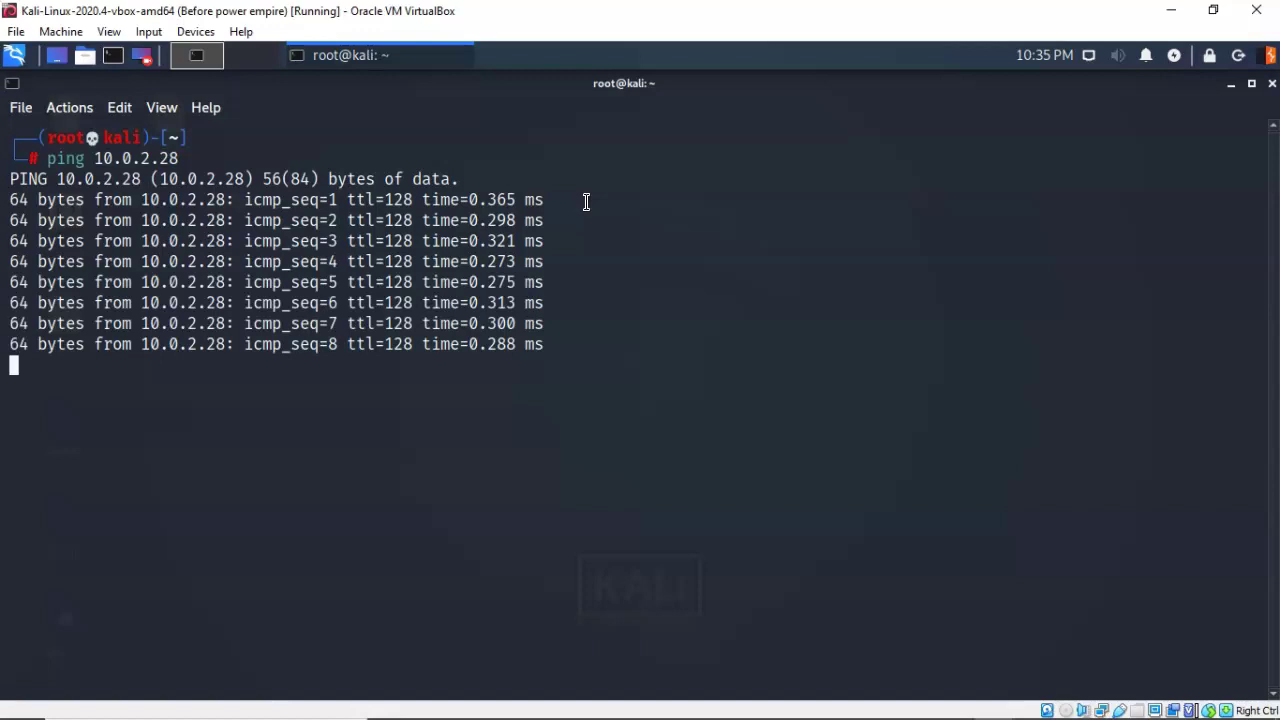
pyautogui.hotkey('ctrl', 'c')
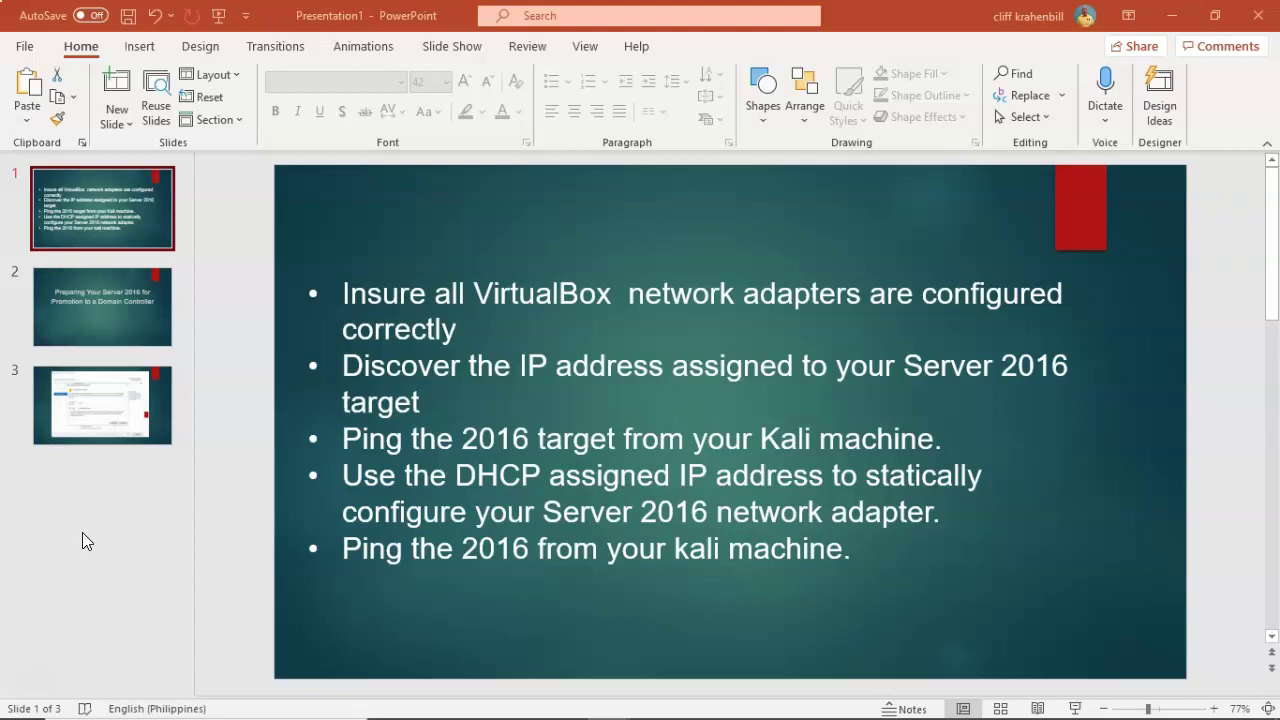
pyautogui.click(29, 674)
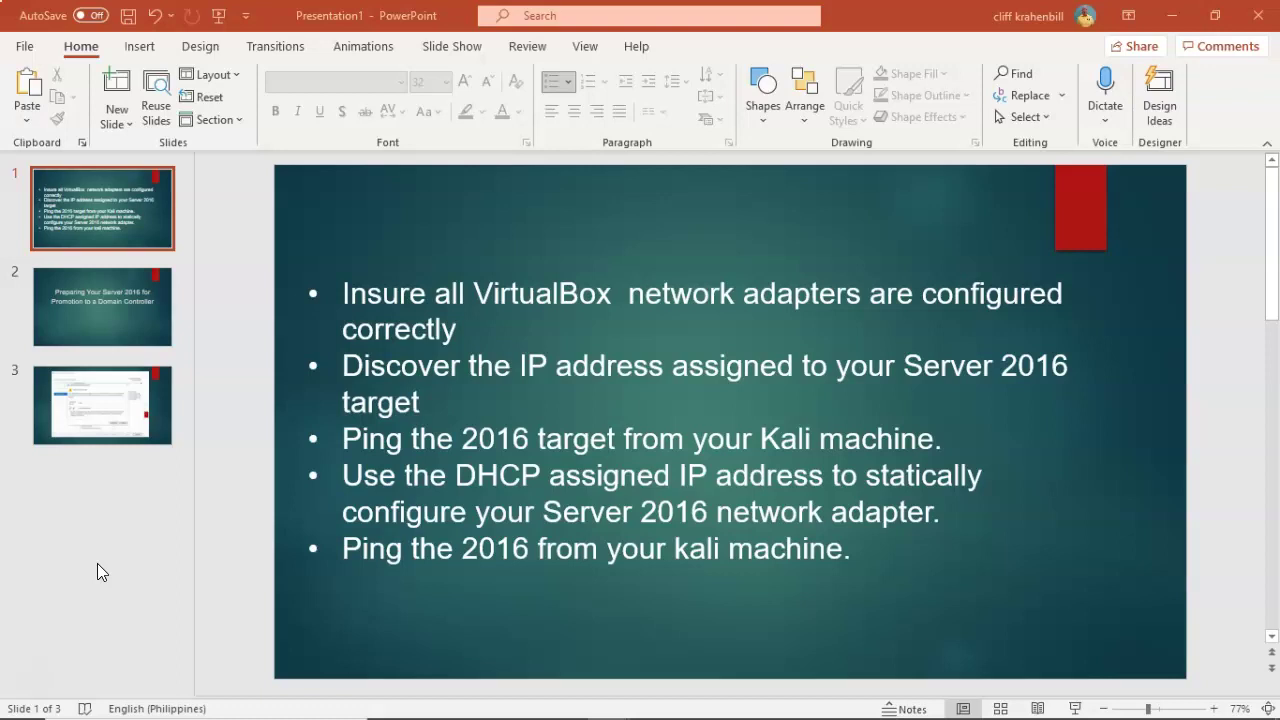
pyautogui.click(40, 685)
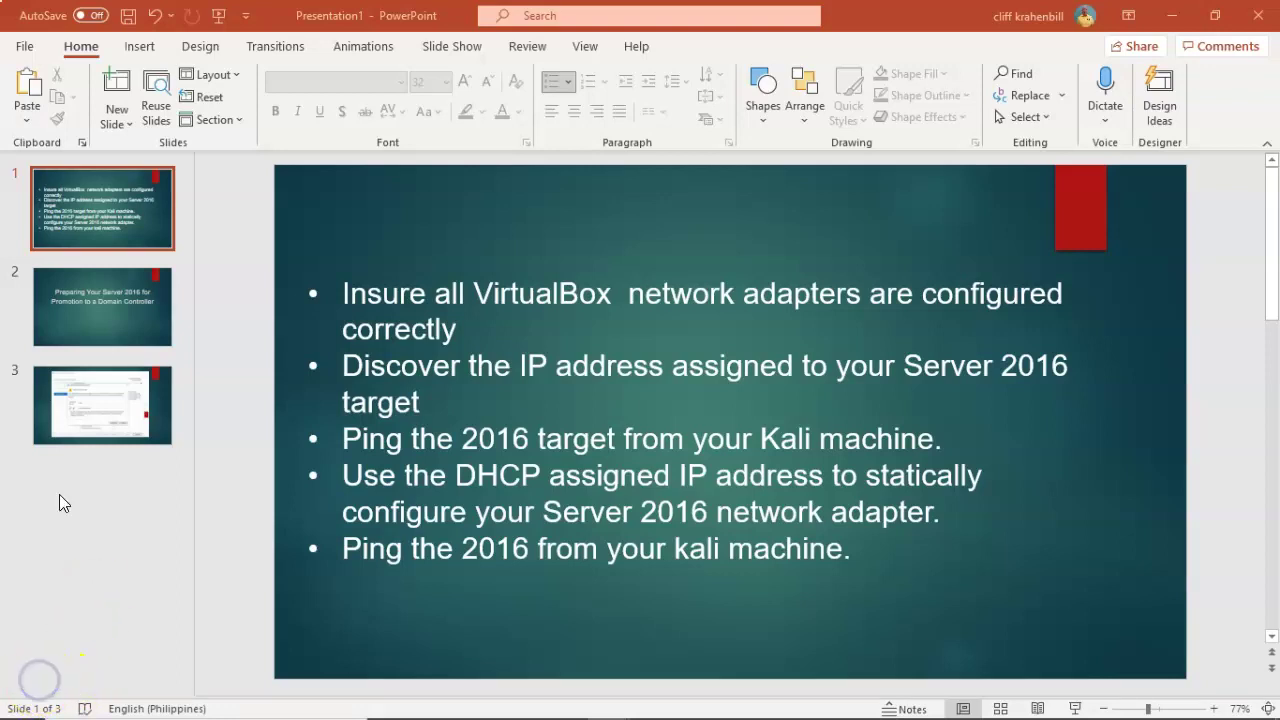